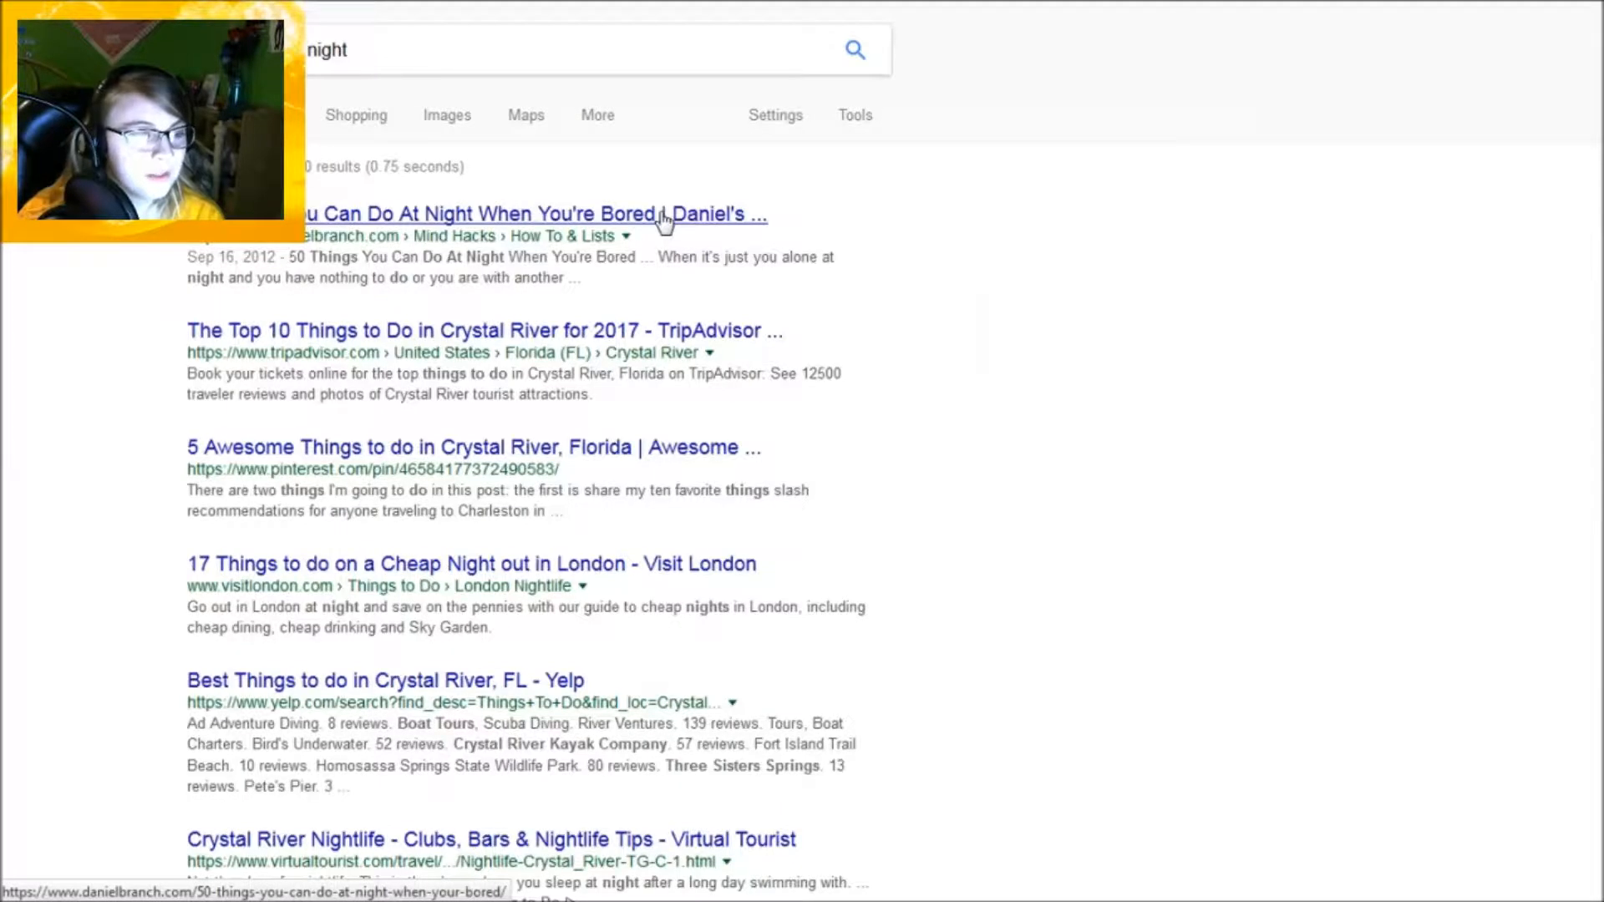
Open the Daniel Branch '50 Things to Do at Night When Bored' article from the search results
click(664, 216)
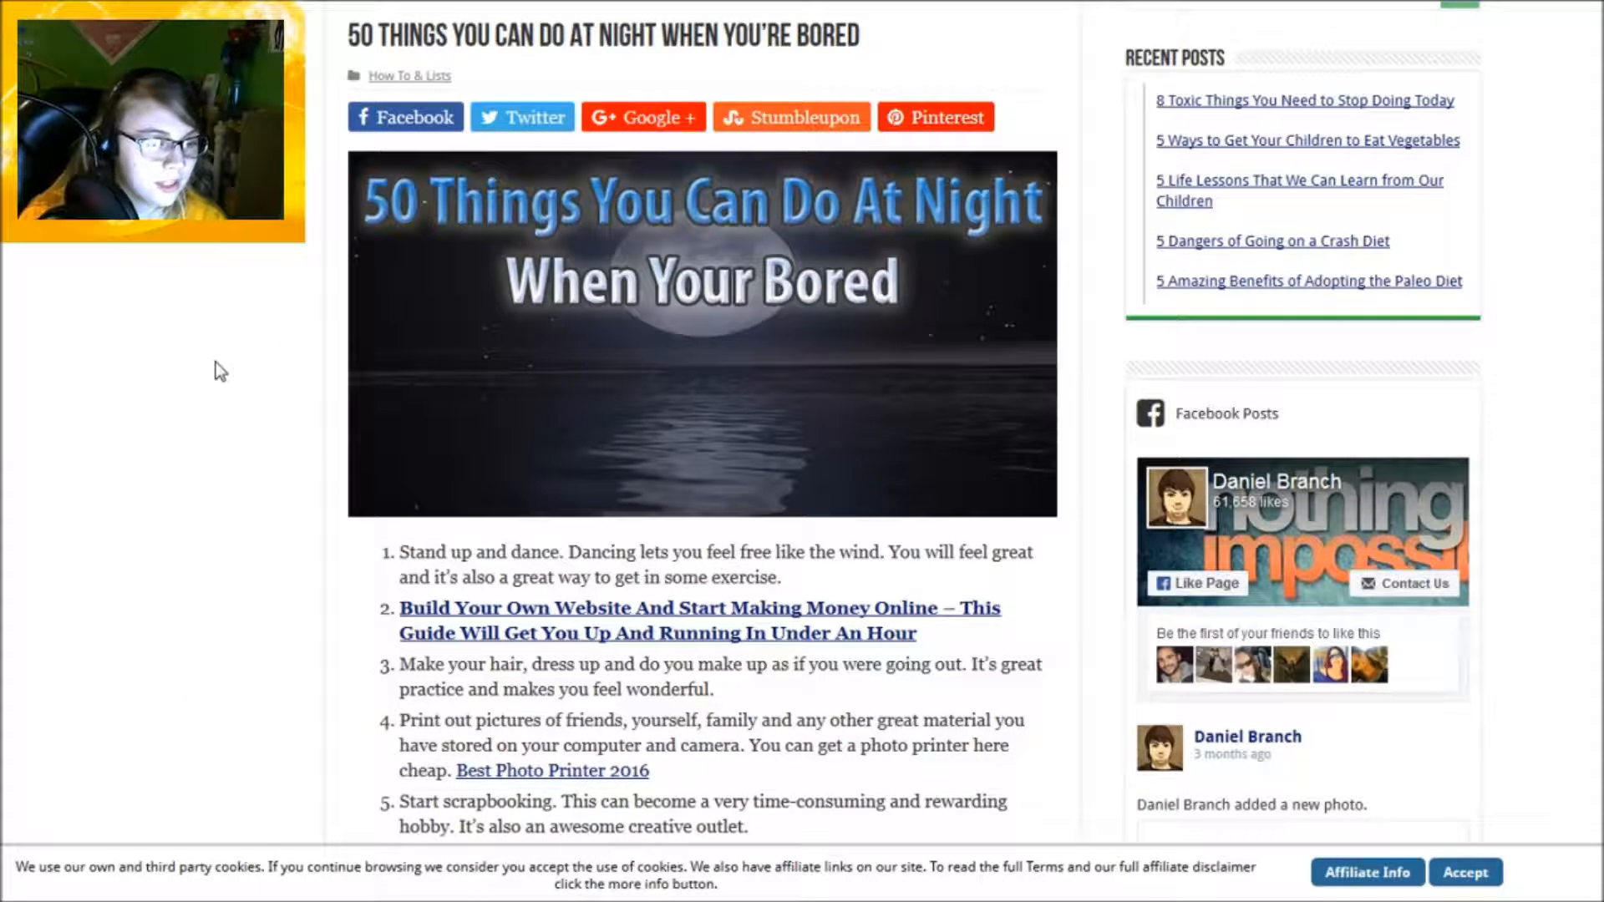
scroll(220, 362, down, 2)
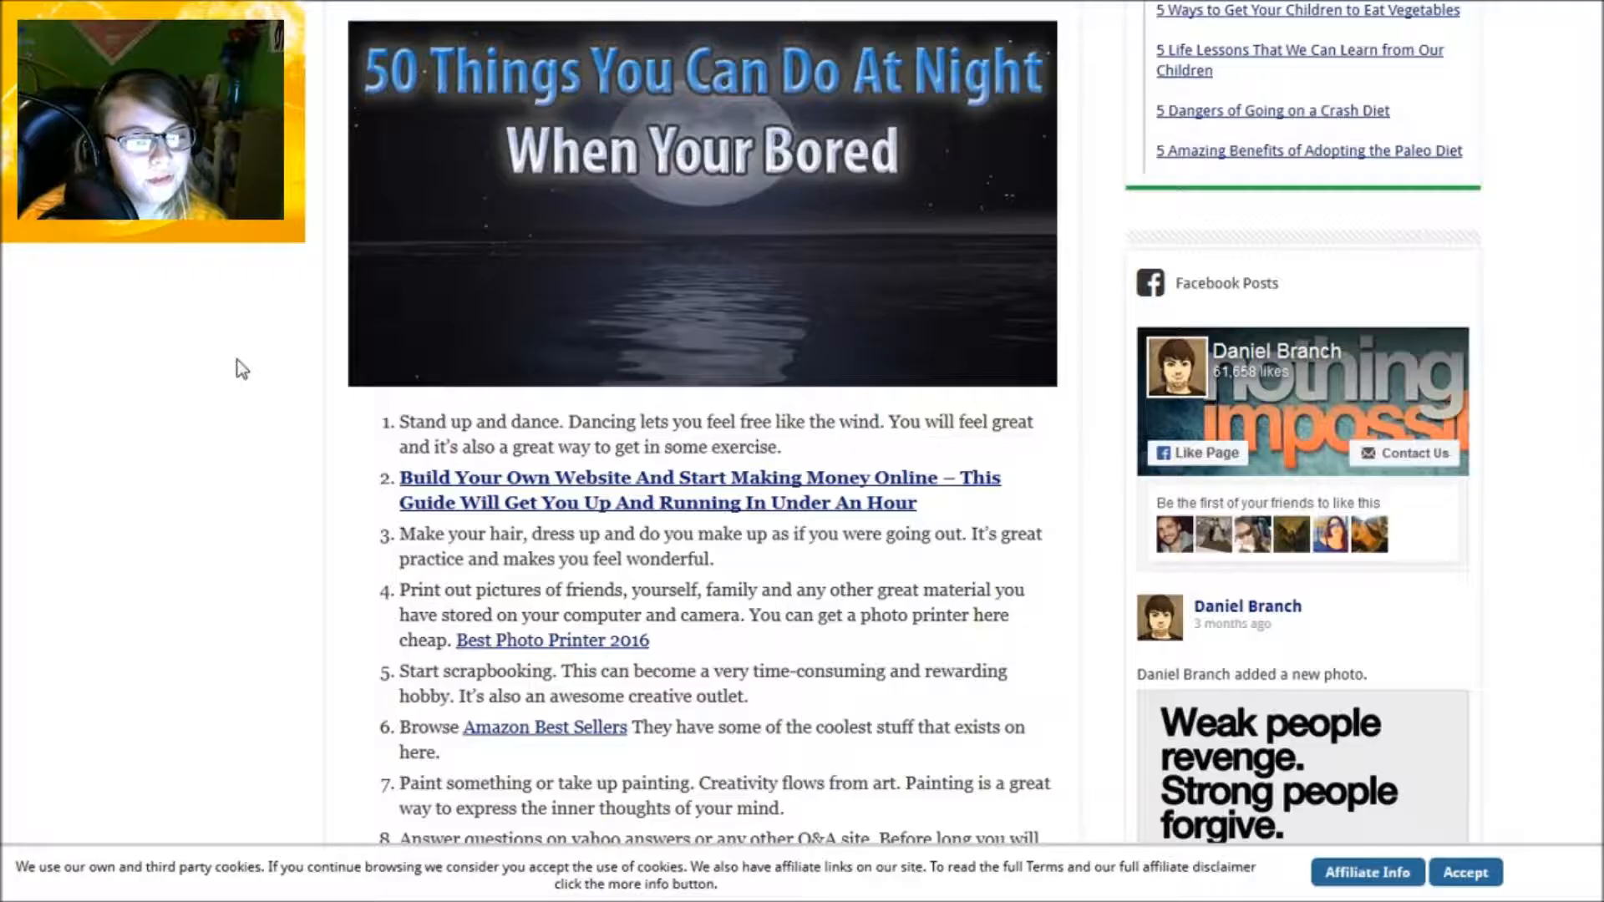
scroll(243, 367, down, 2)
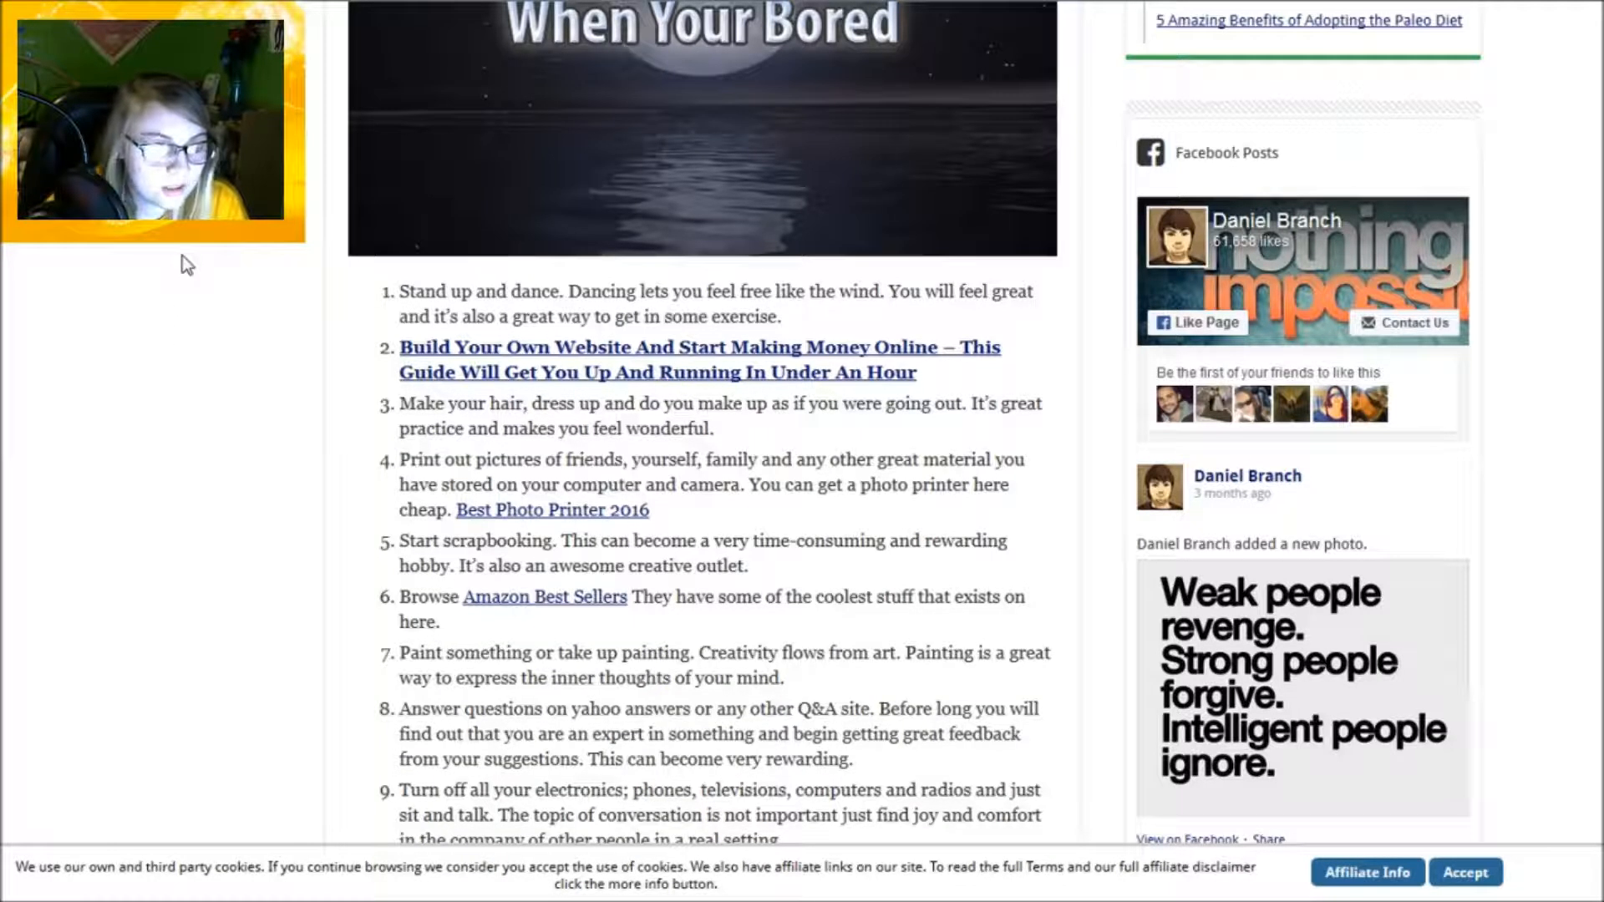
scroll(182, 255, down, 3)
scroll(182, 256, down, 3)
scroll(182, 255, down, 2)
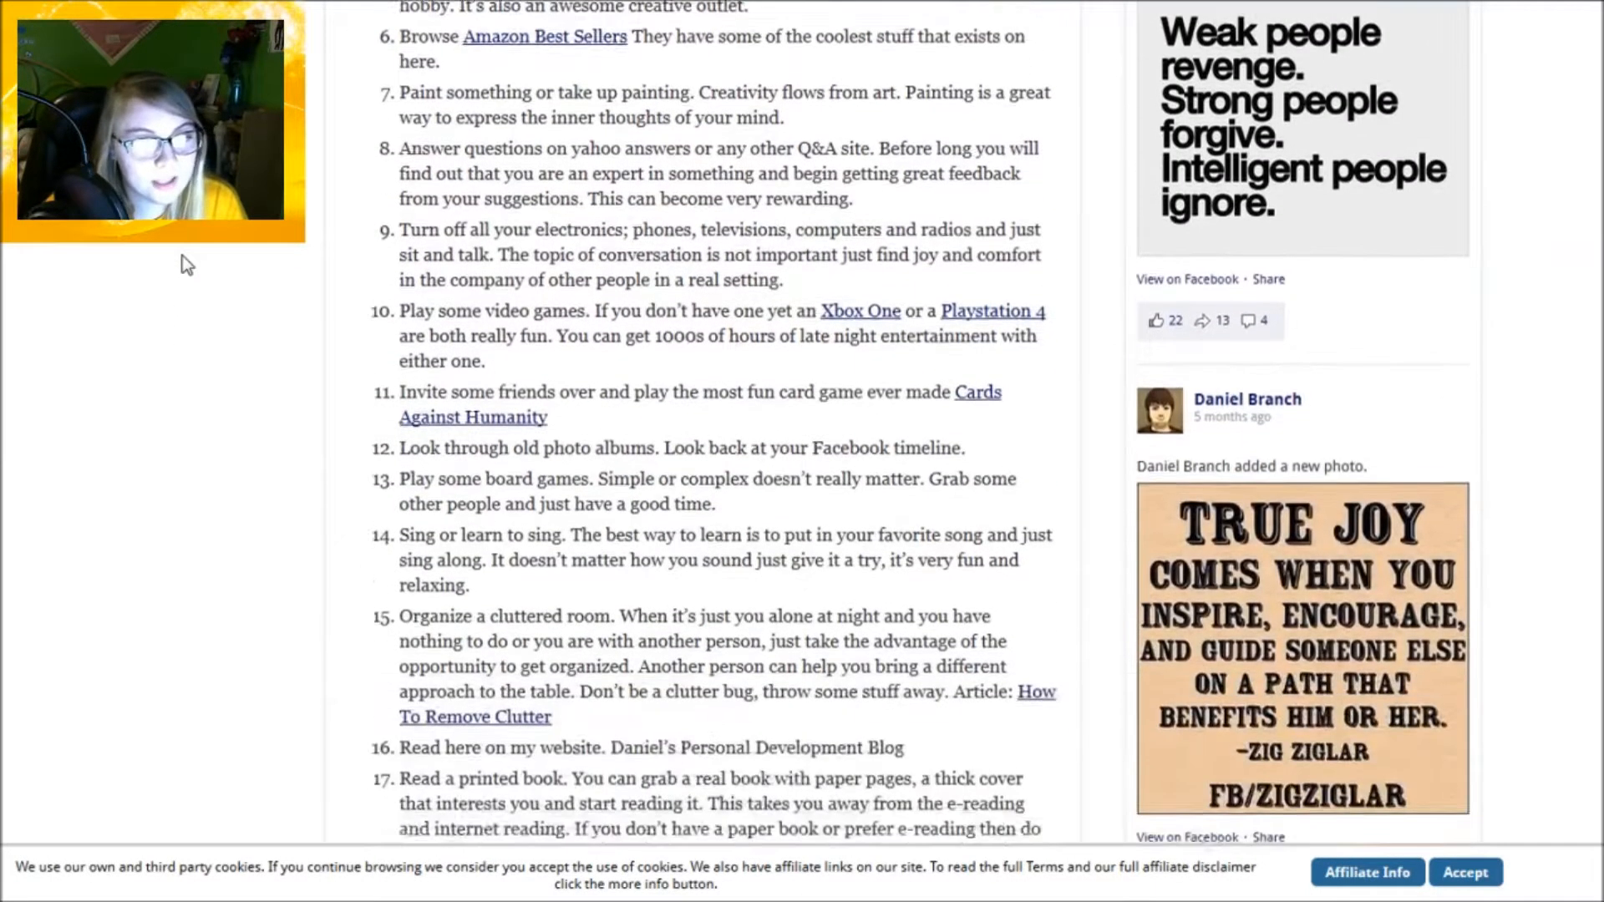
scroll(181, 256, down, 1)
scroll(182, 255, up, 1)
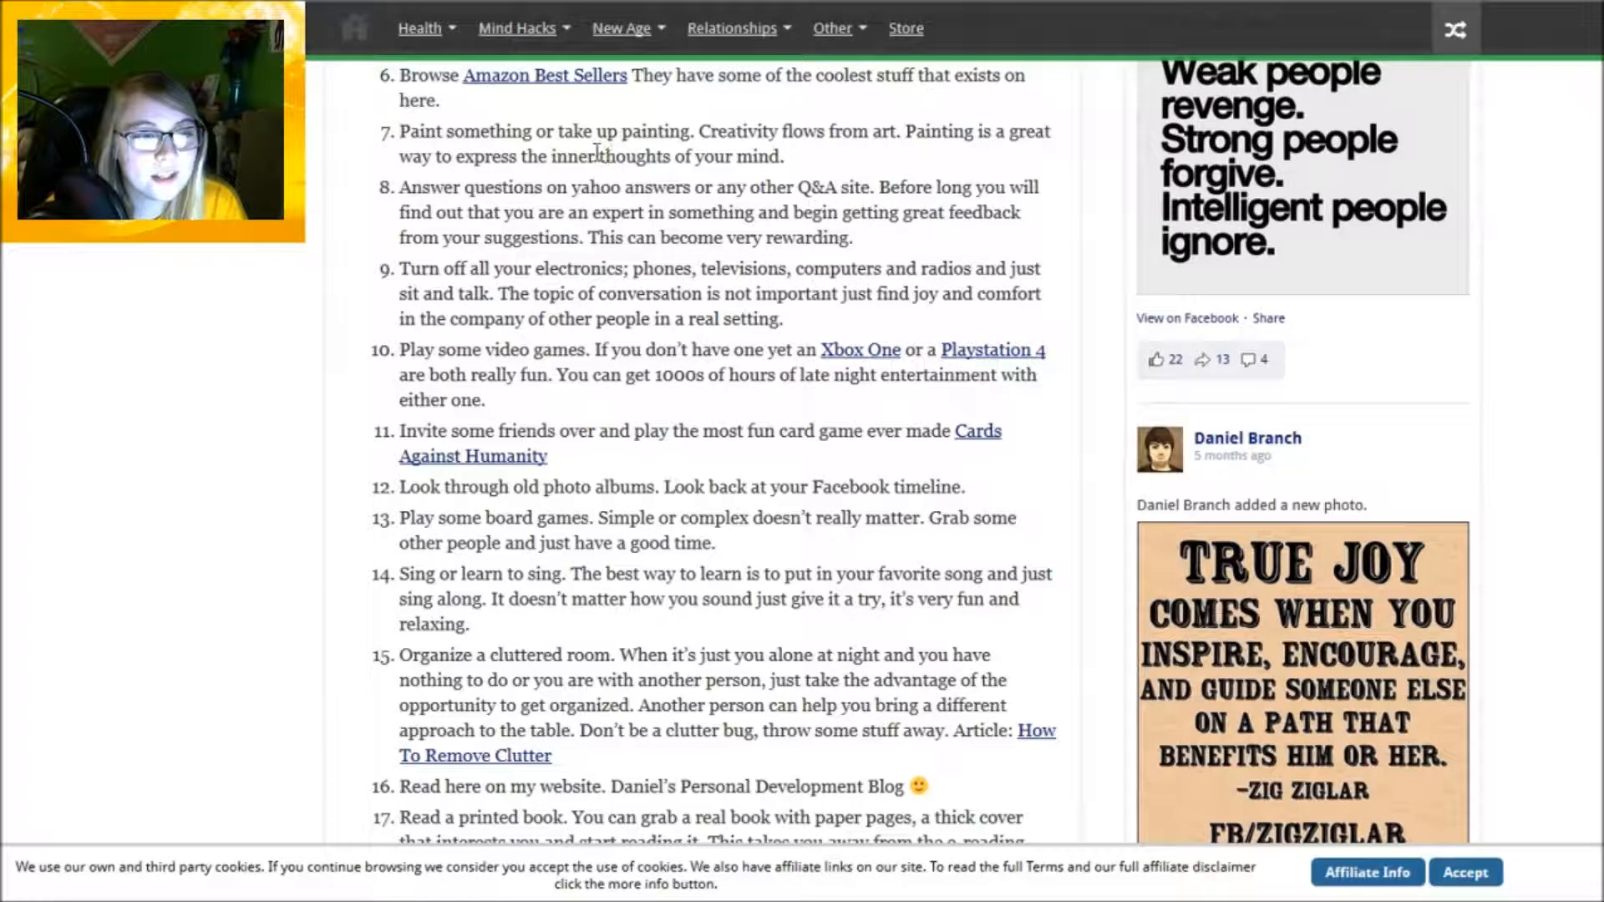
Highlight the word 'thoughts' in list item 7 while reading
drag(599, 156, 681, 156)
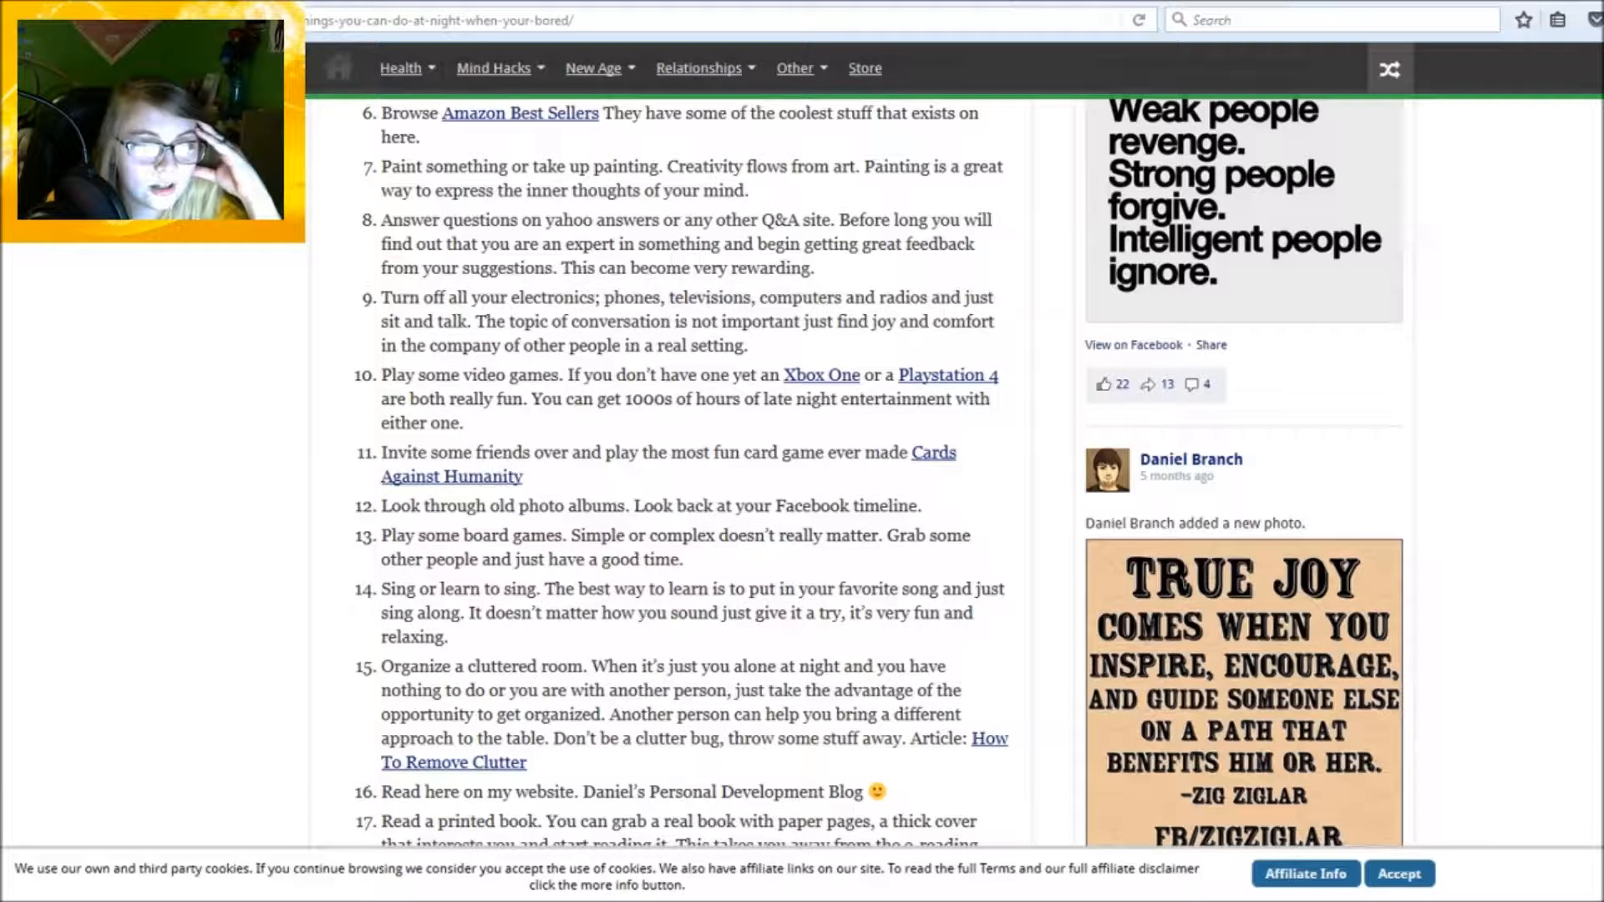
key(ctrl+t)
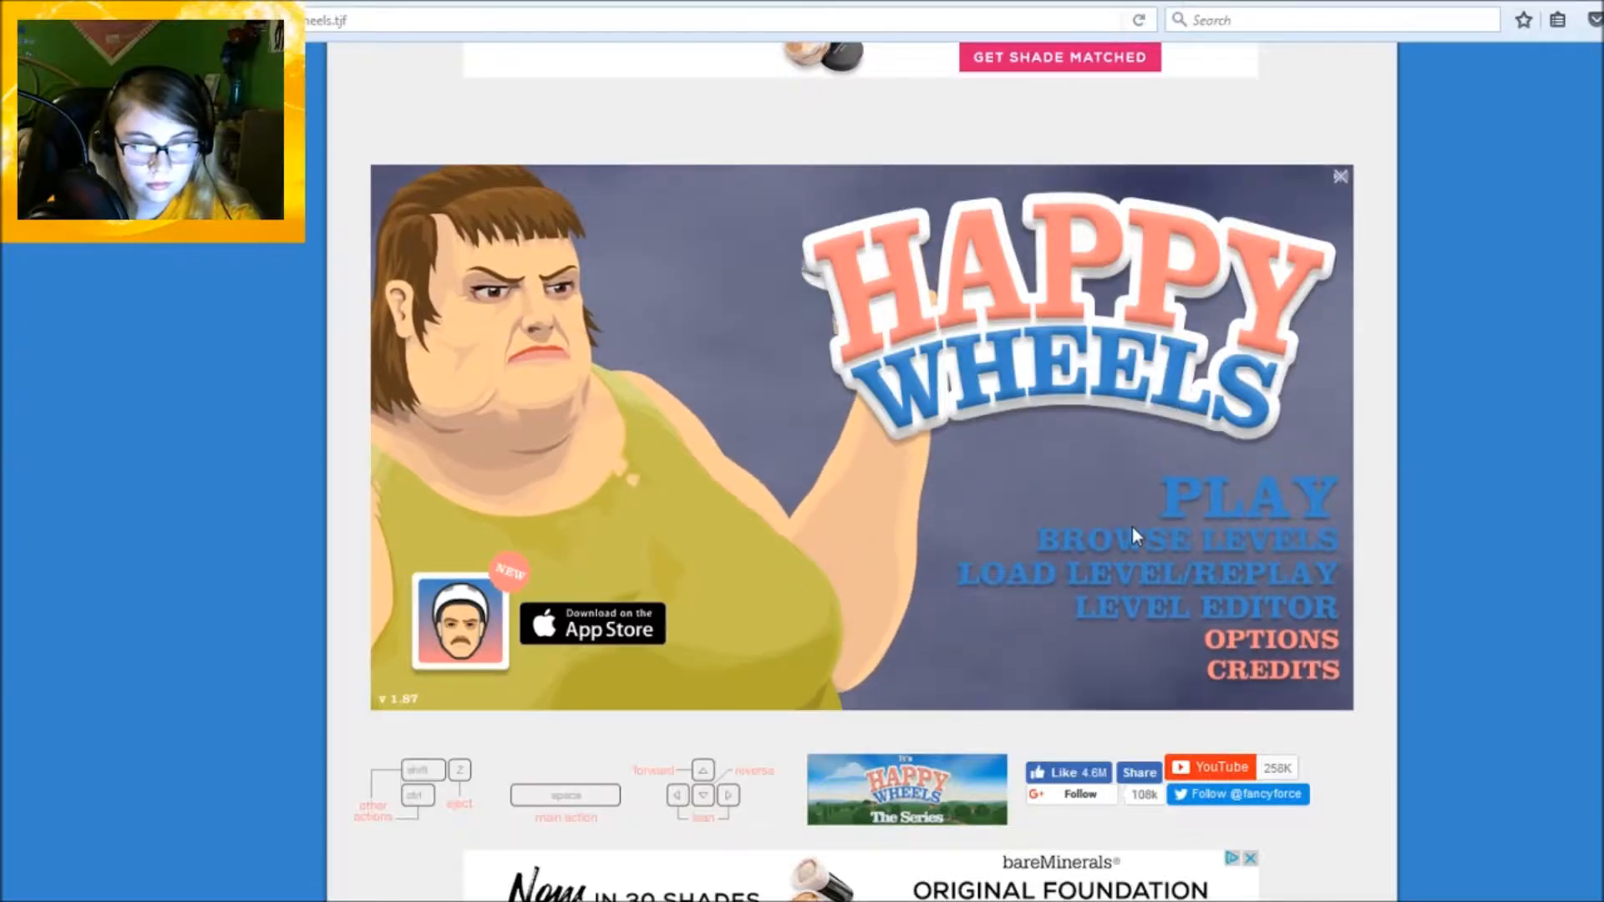
click(1132, 525)
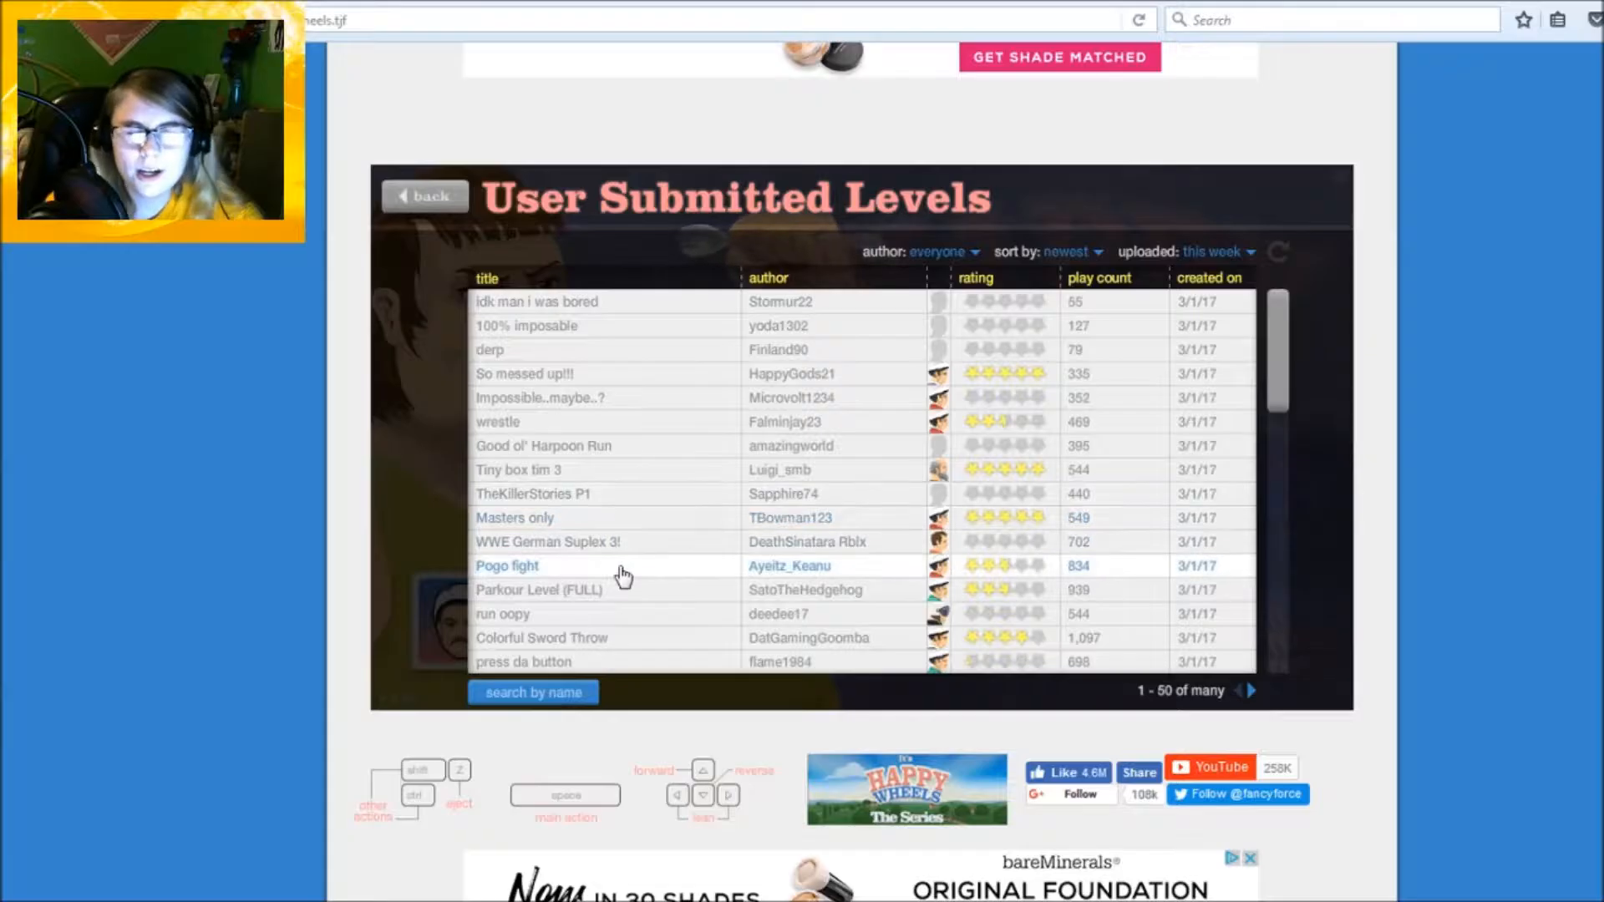
click(655, 536)
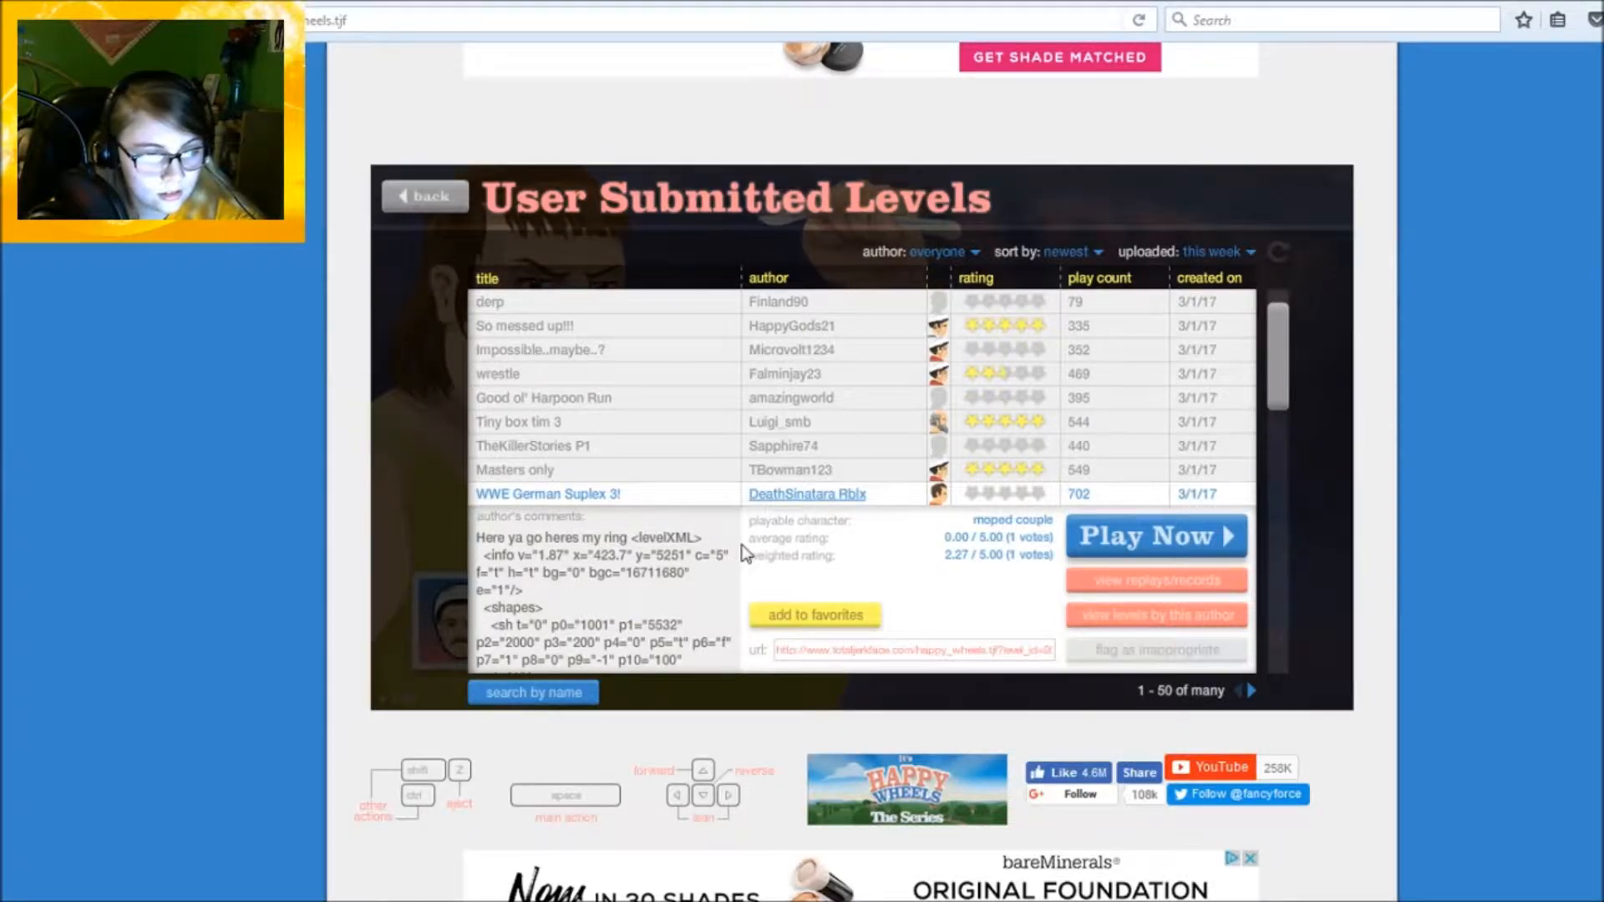
click(1128, 537)
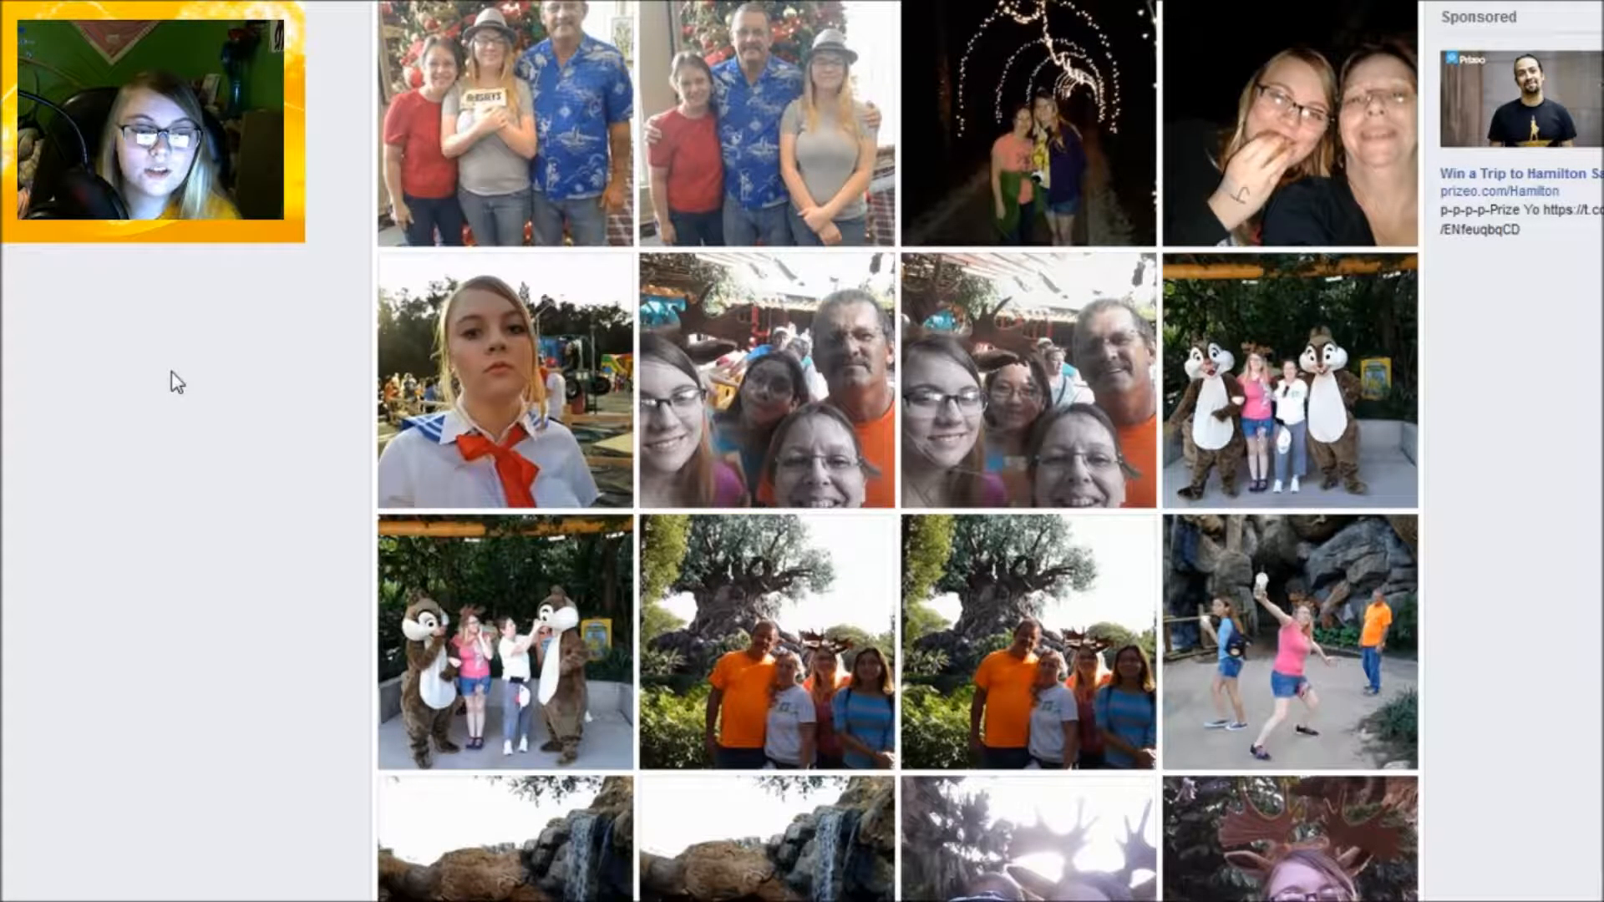
scroll(172, 372, down, 6)
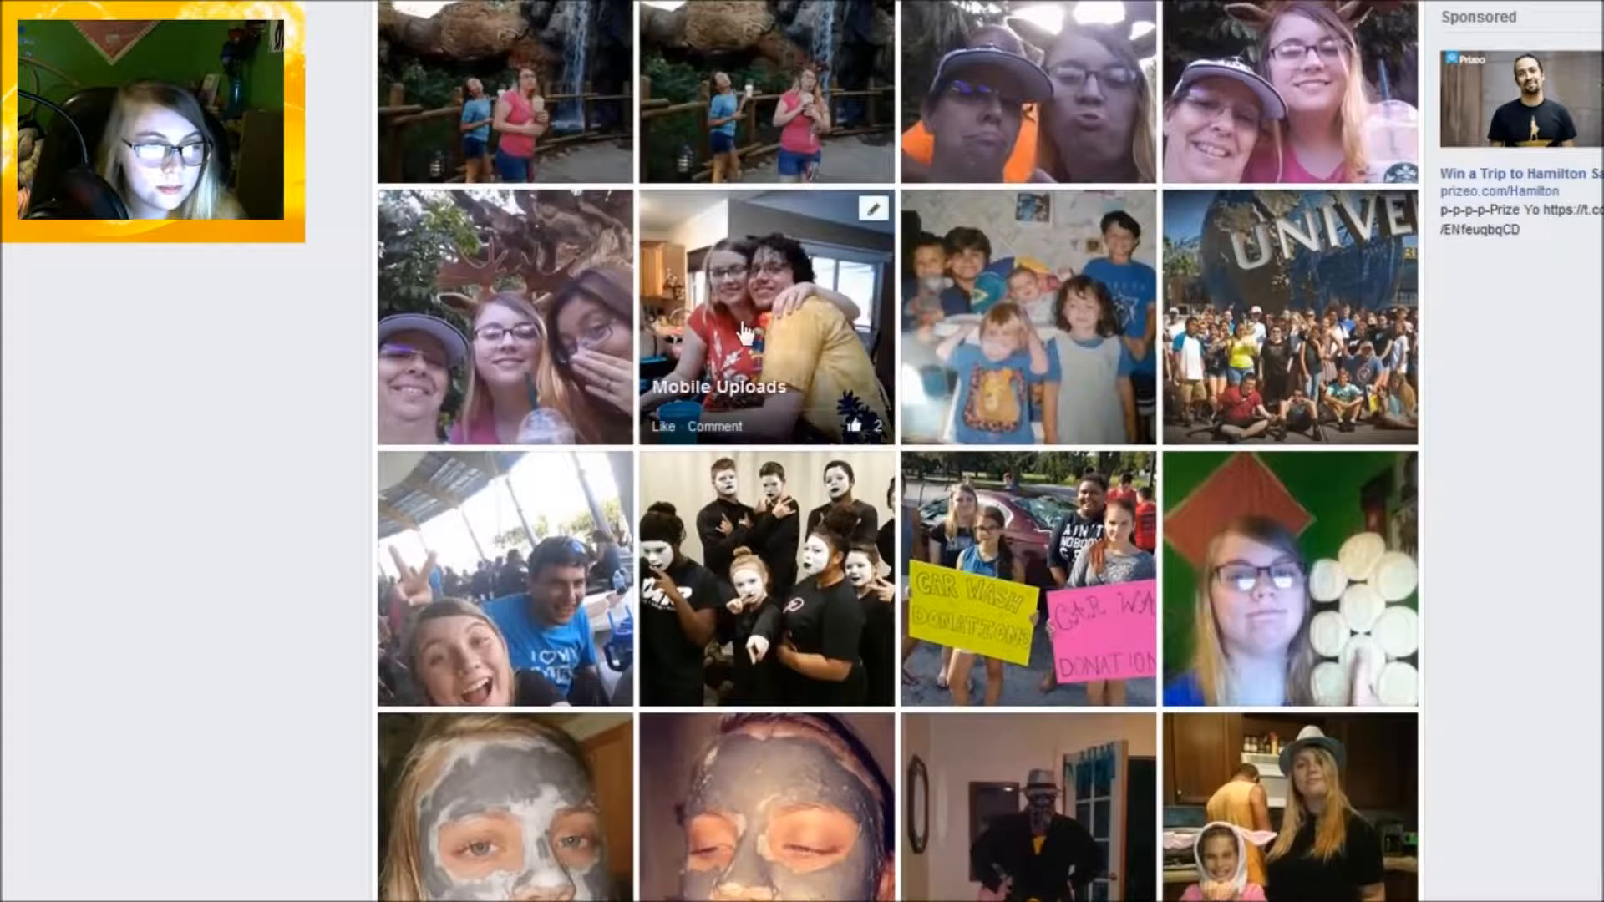
mouse_move(766, 320)
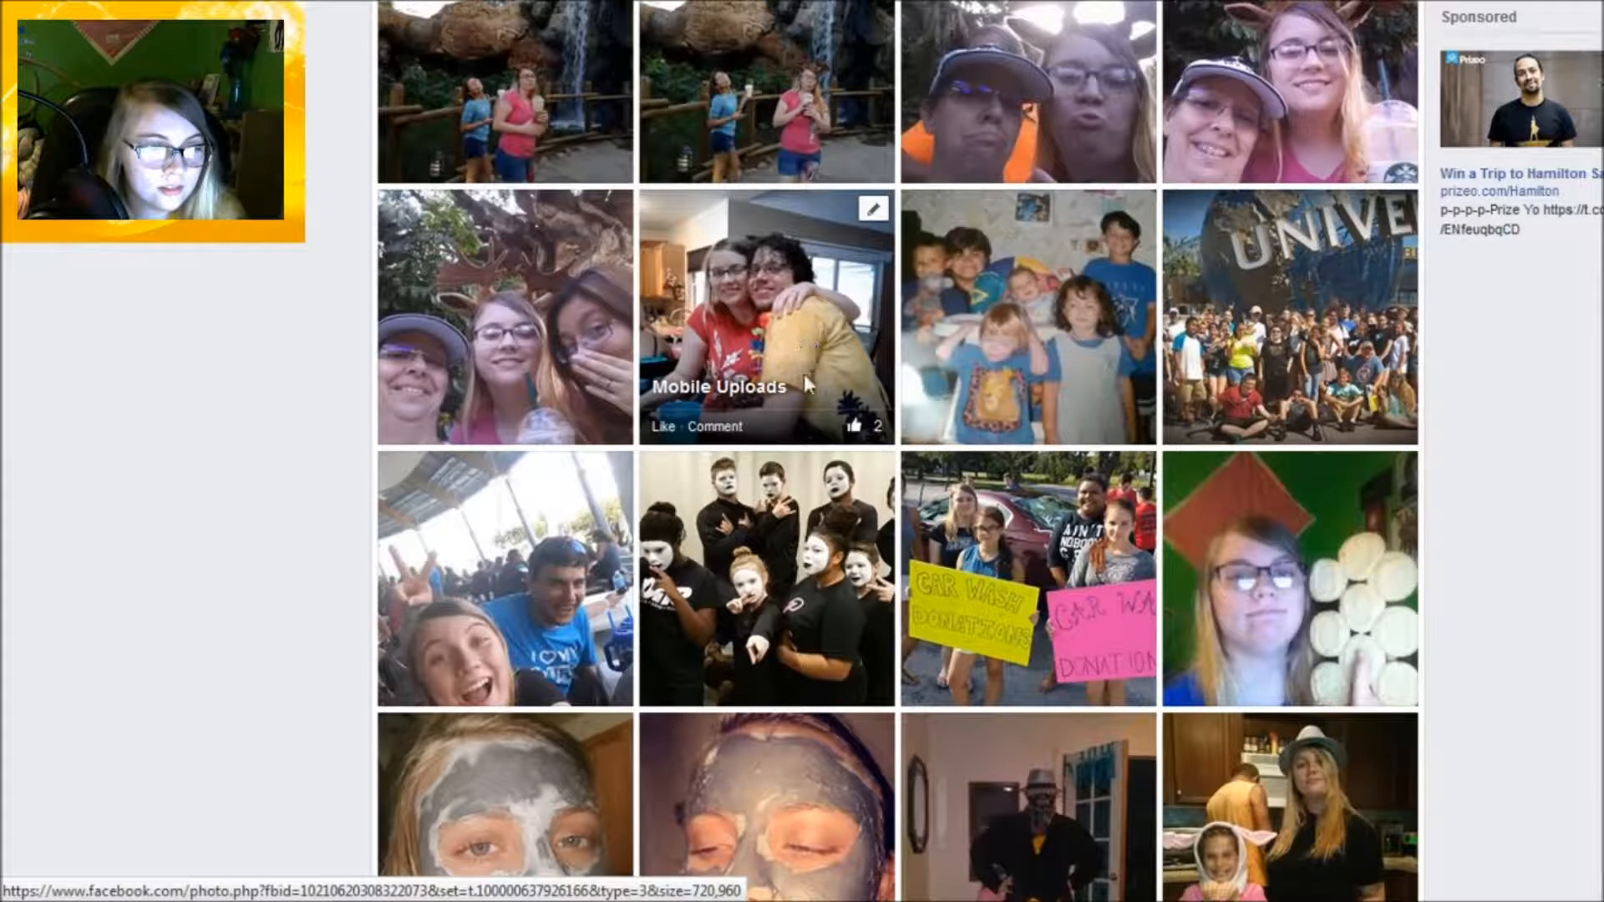
scroll(214, 351, down, 5)
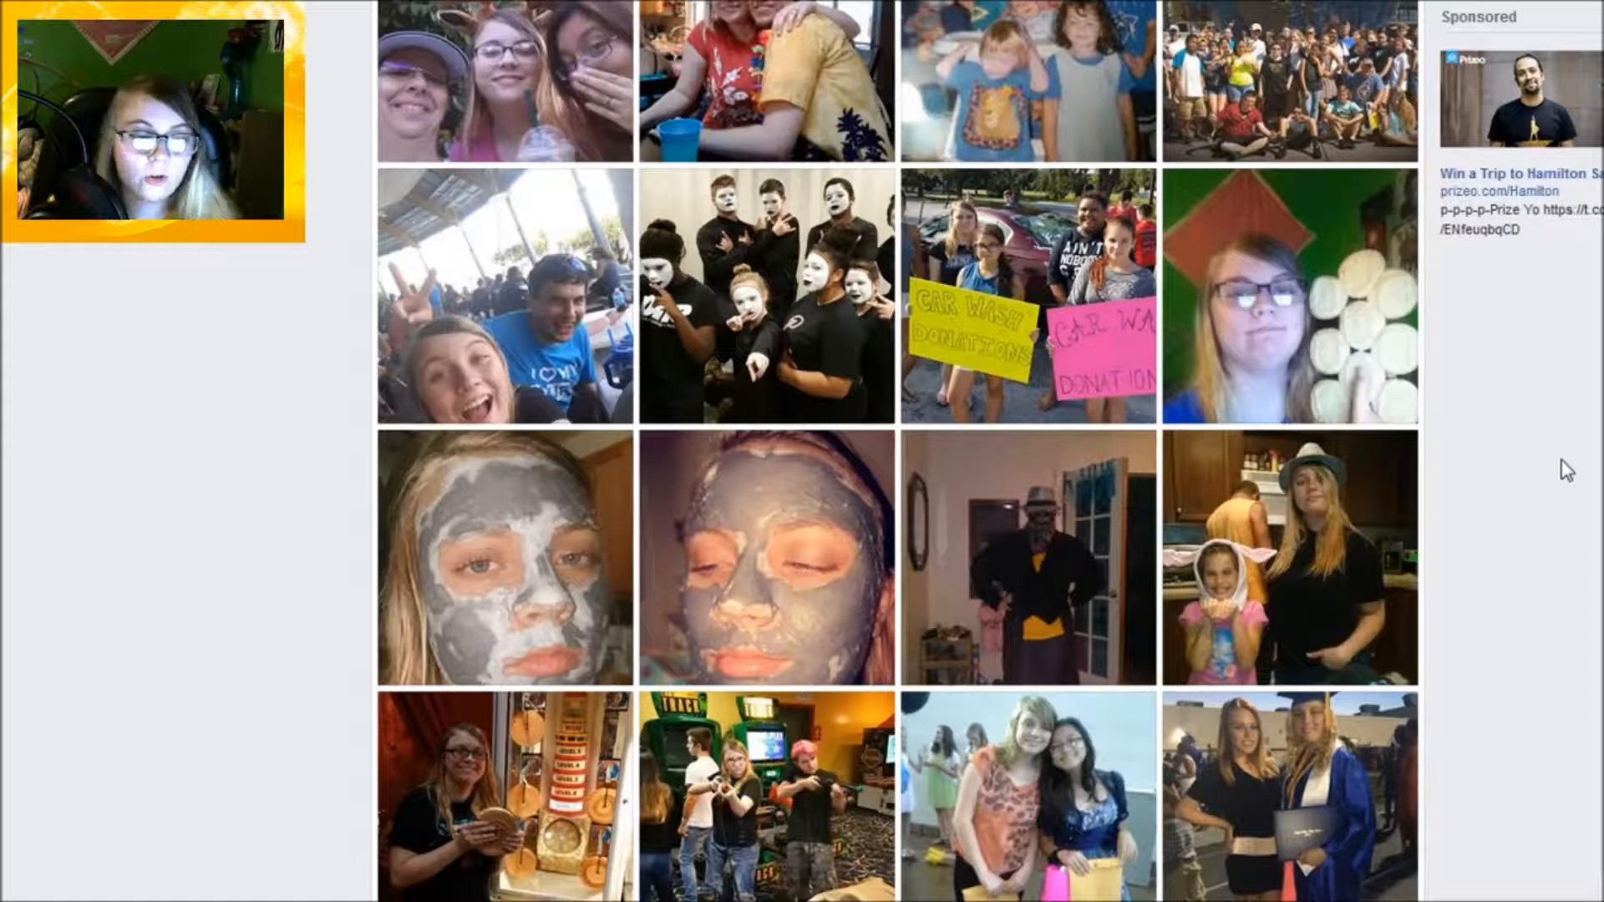
scroll(1578, 468, down, 1)
scroll(1578, 467, down, 1)
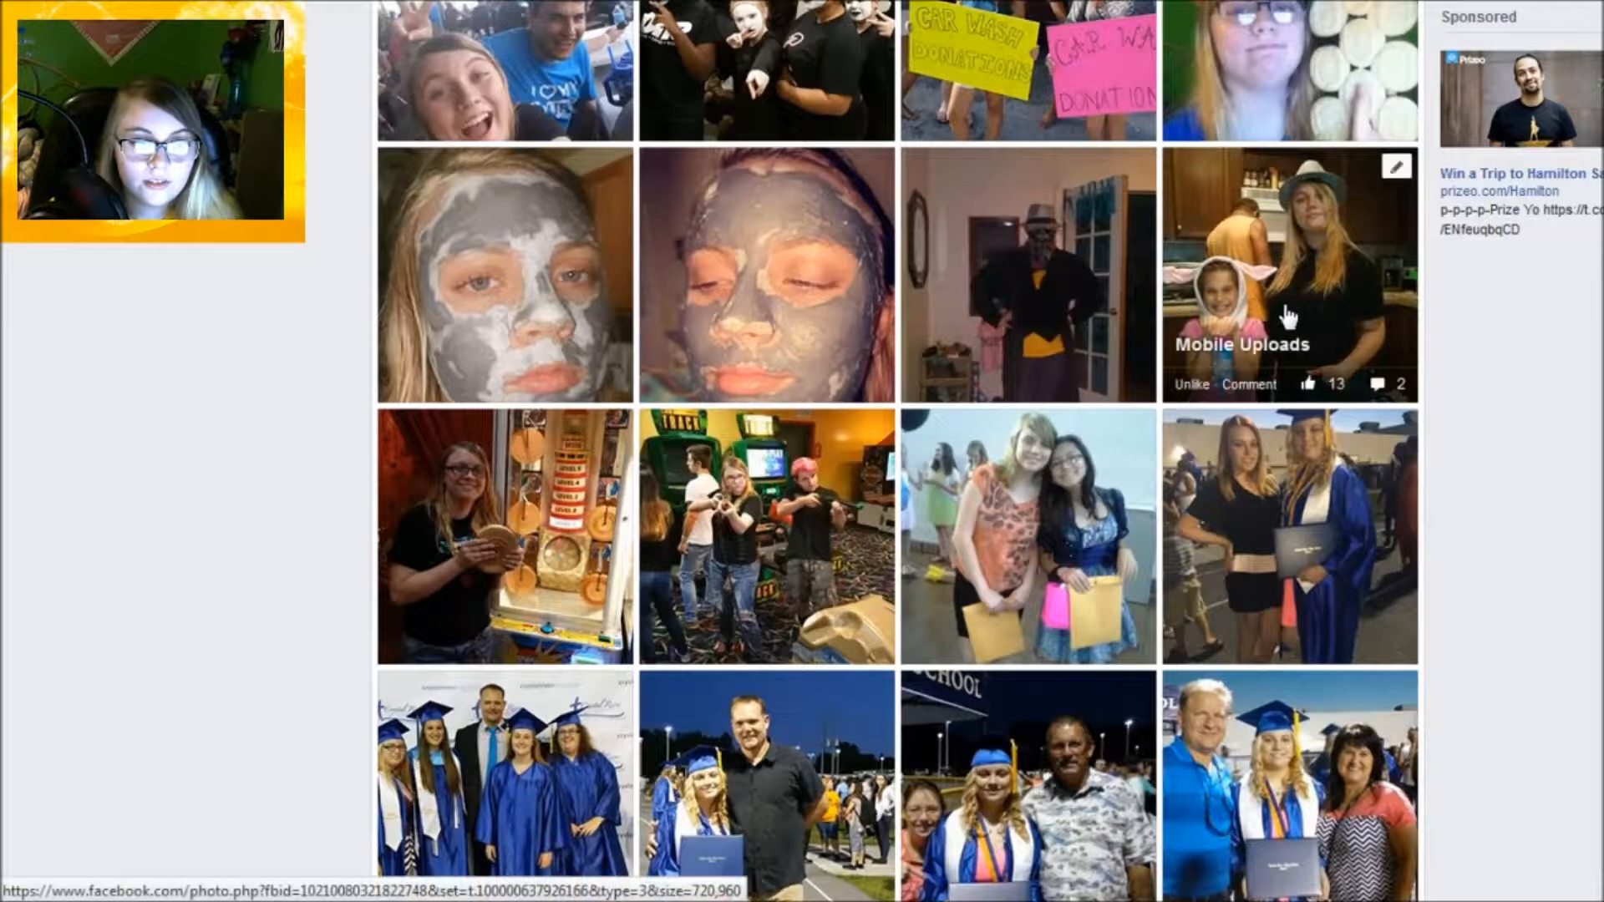
mouse_move(1290, 558)
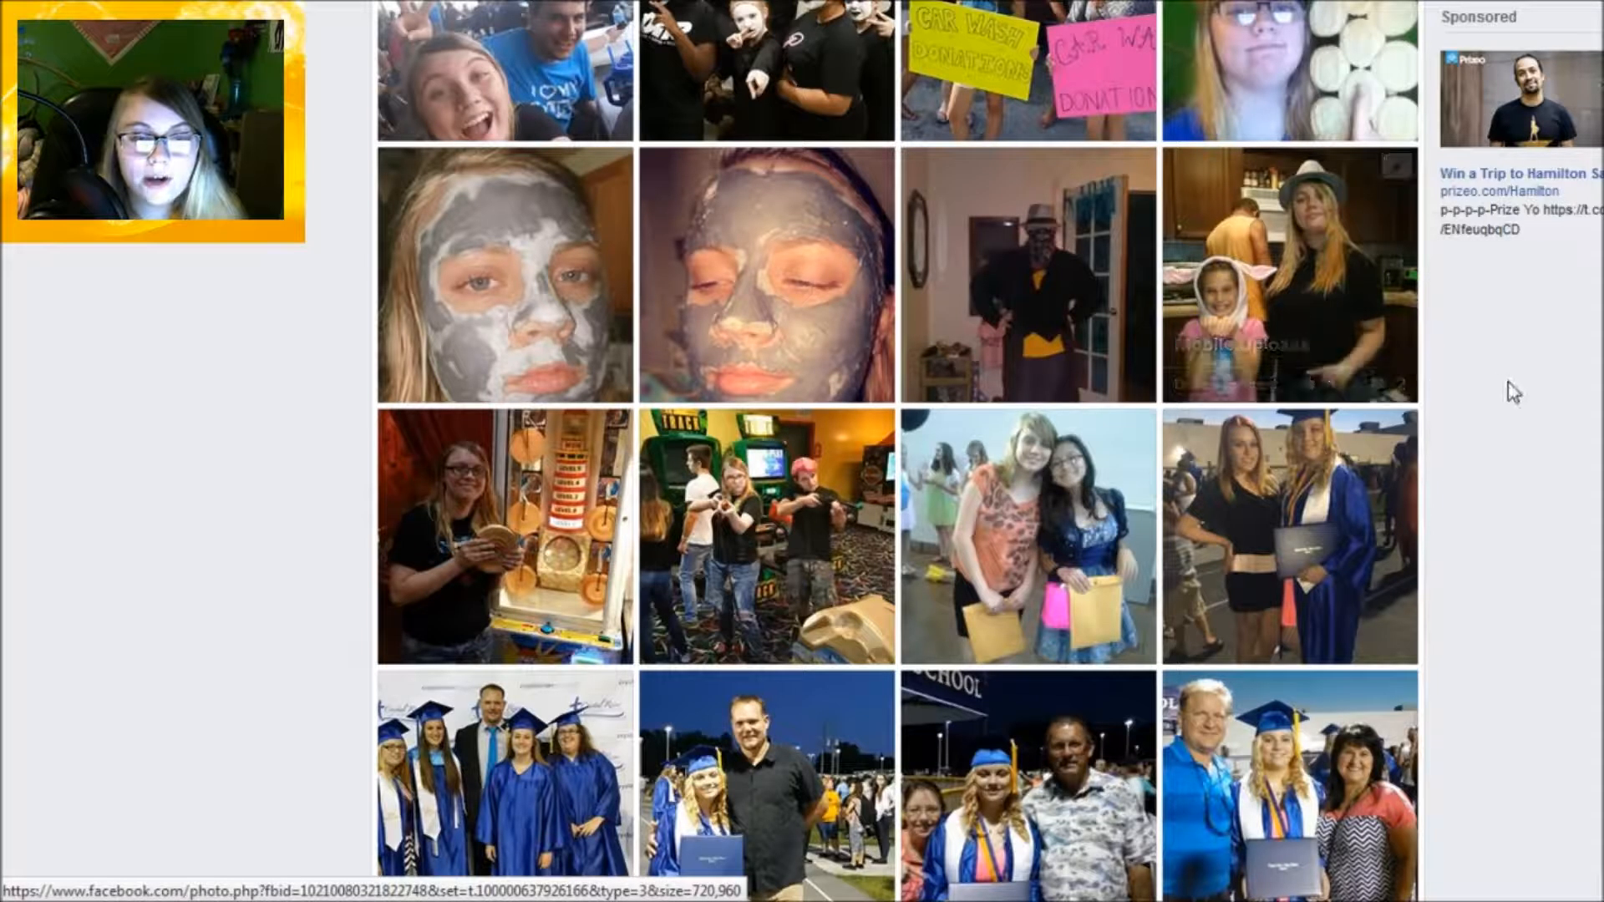
scroll(1508, 380, down, 2)
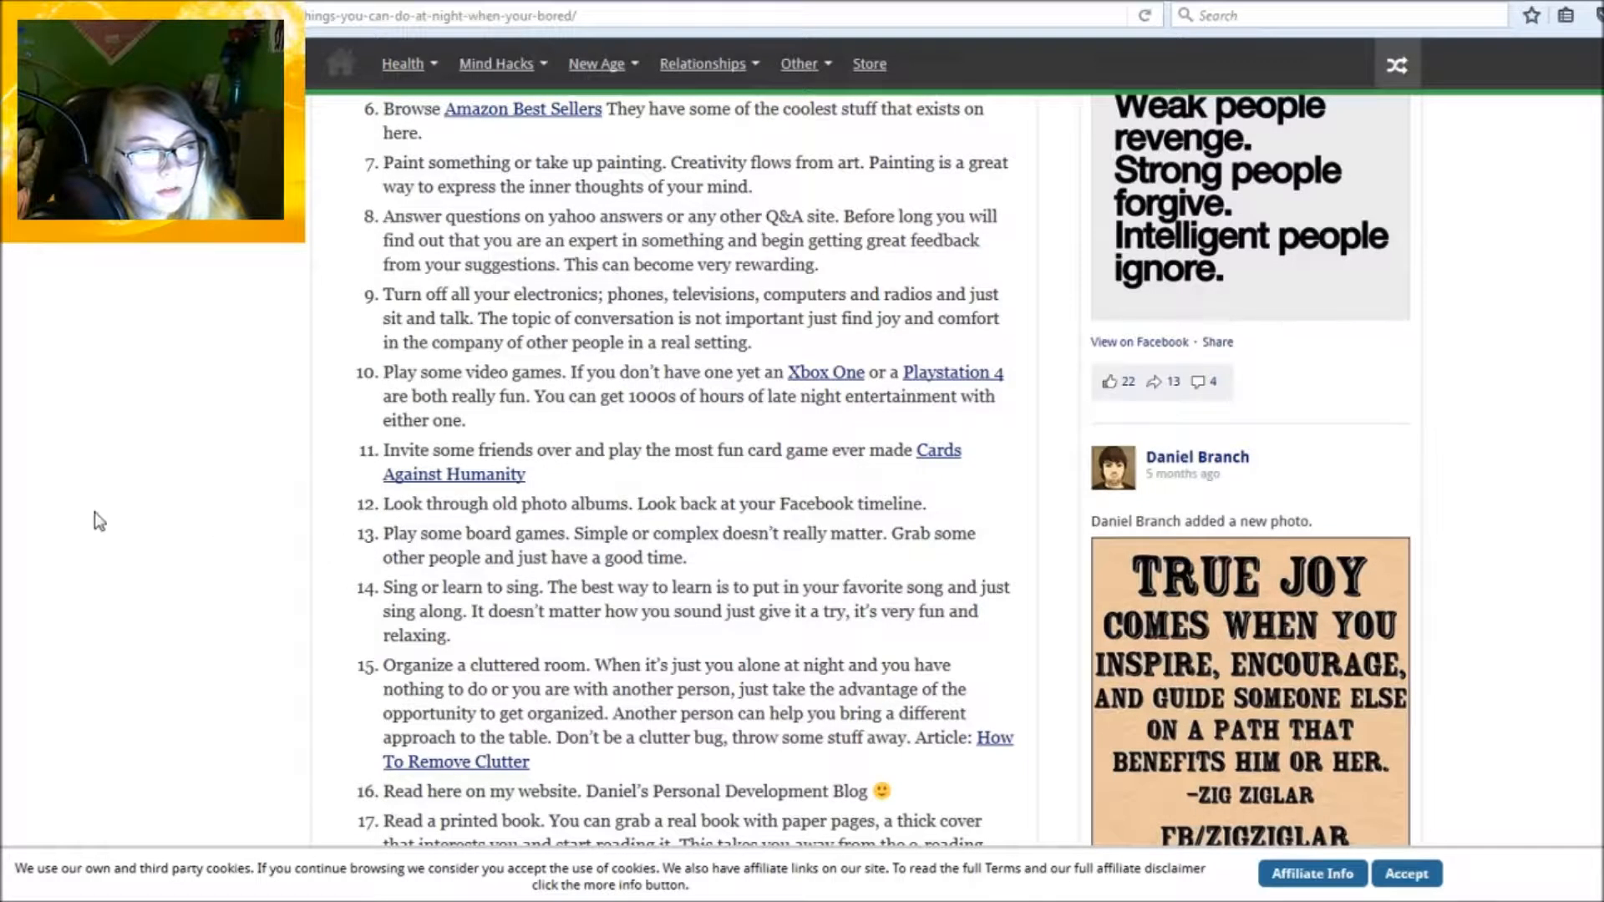
scroll(222, 519, down, 2)
scroll(222, 519, down, 2)
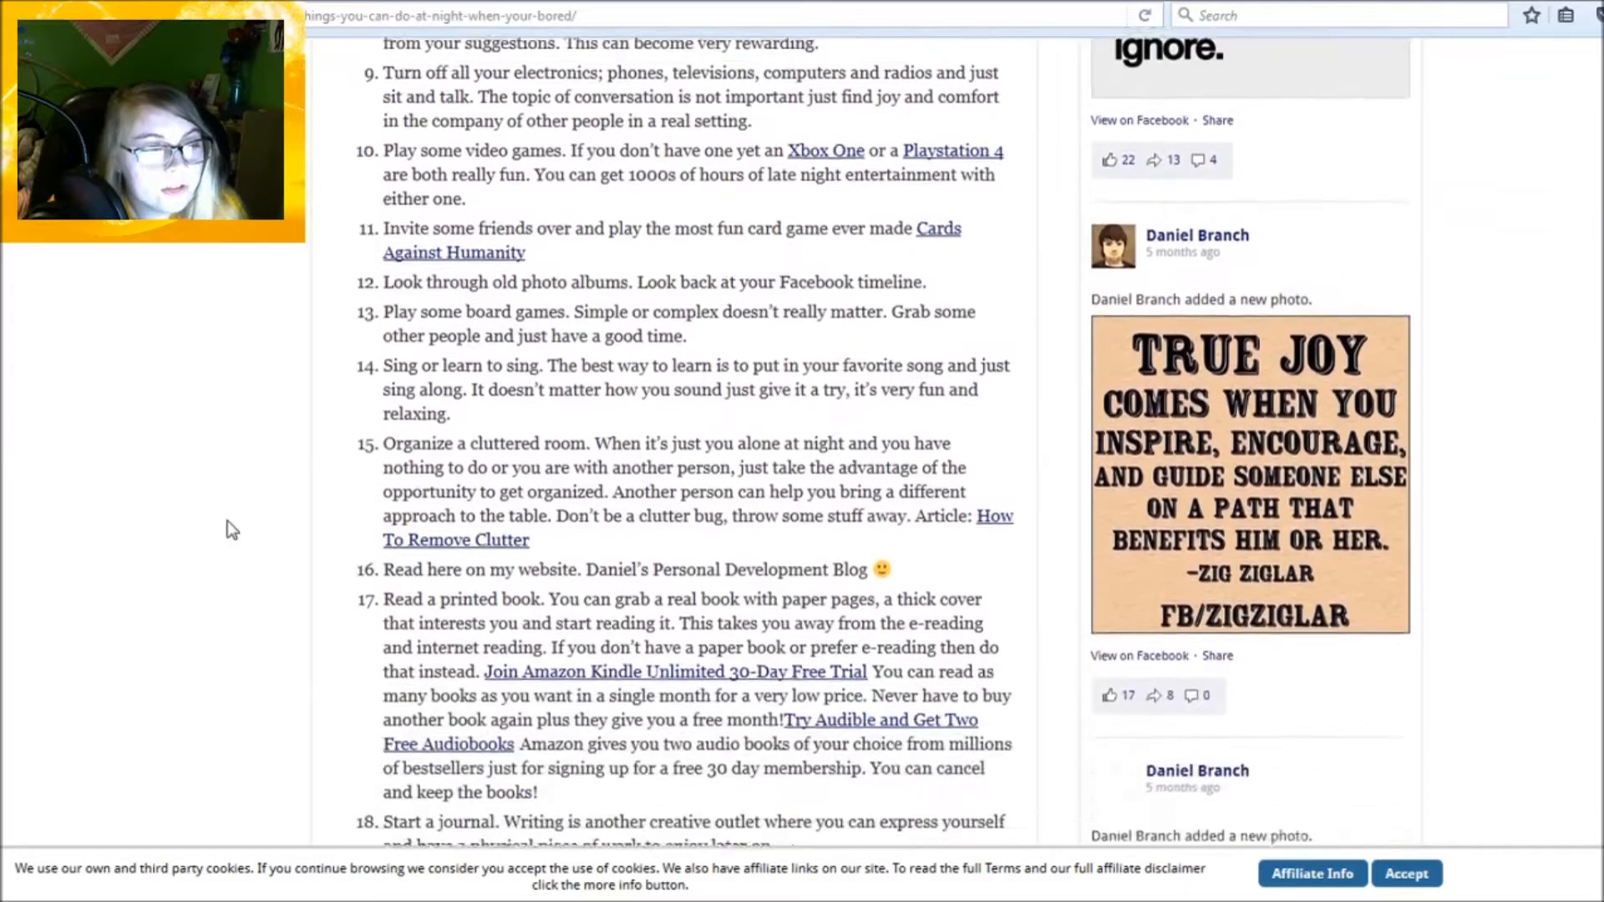
scroll(226, 523, down, 2)
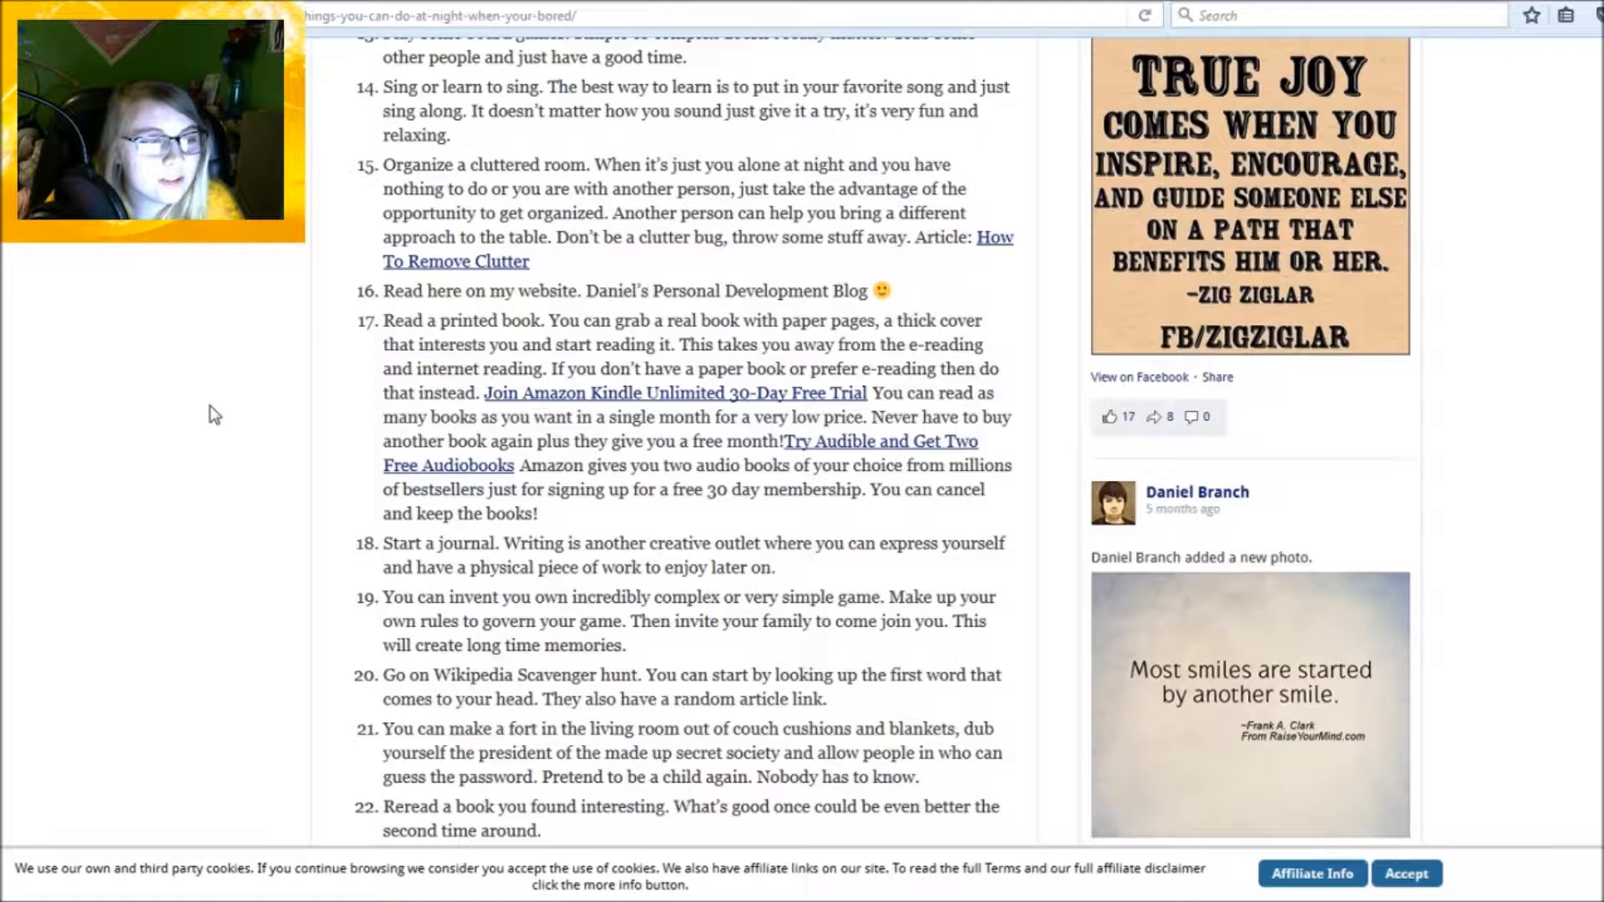
scroll(211, 412, down, 3)
scroll(215, 397, down, 3)
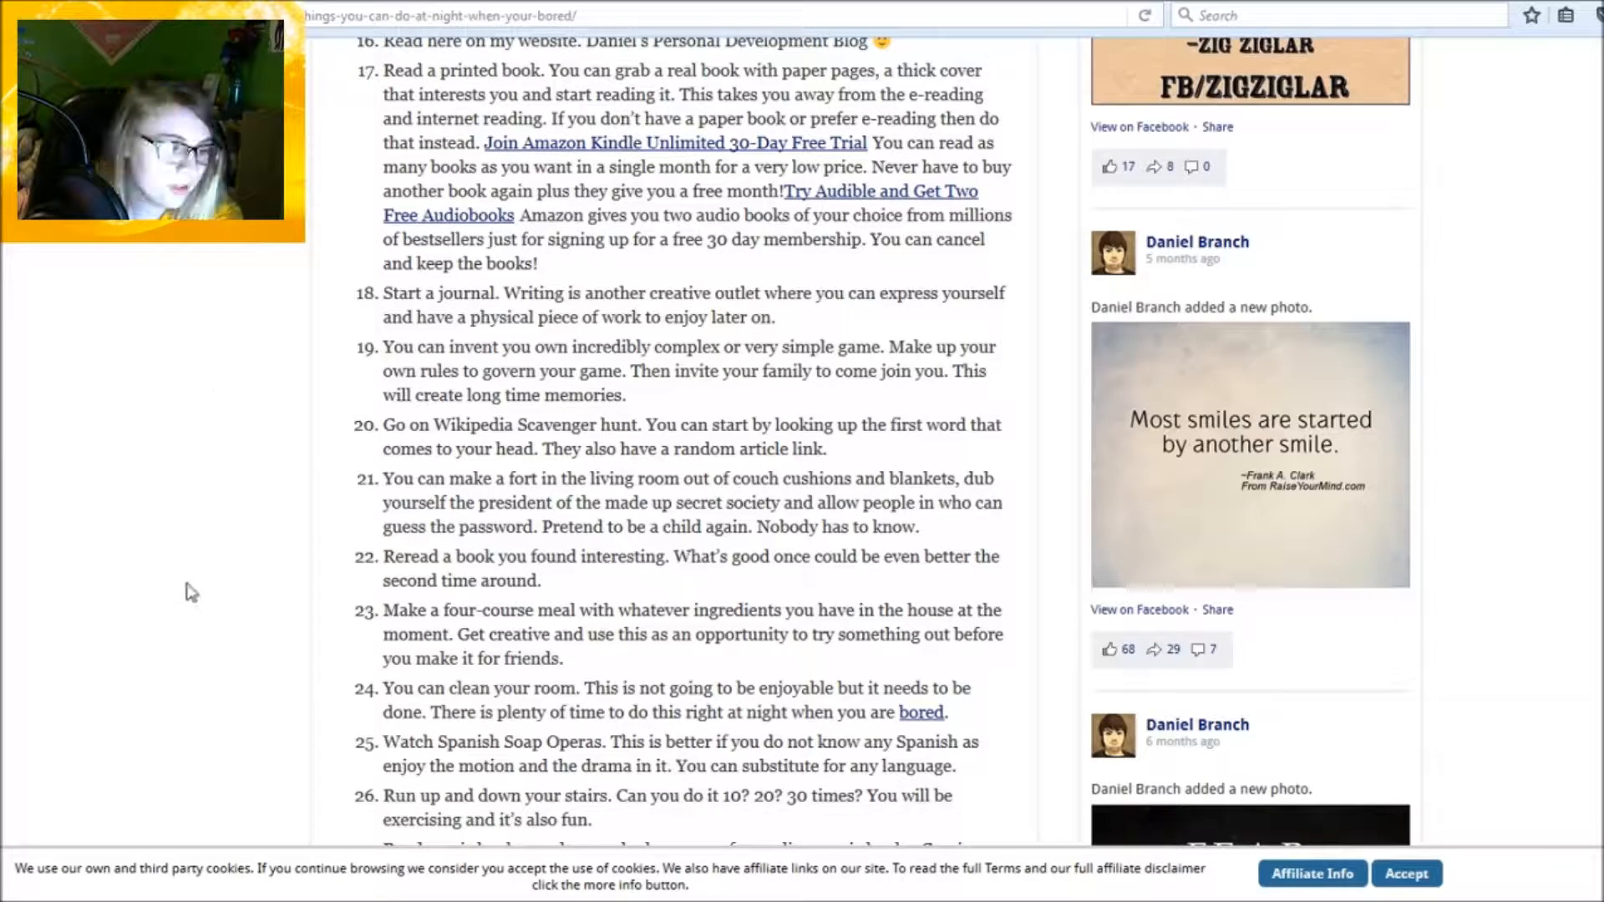
scroll(187, 582, down, 1)
scroll(187, 583, down, 2)
scroll(188, 582, down, 1)
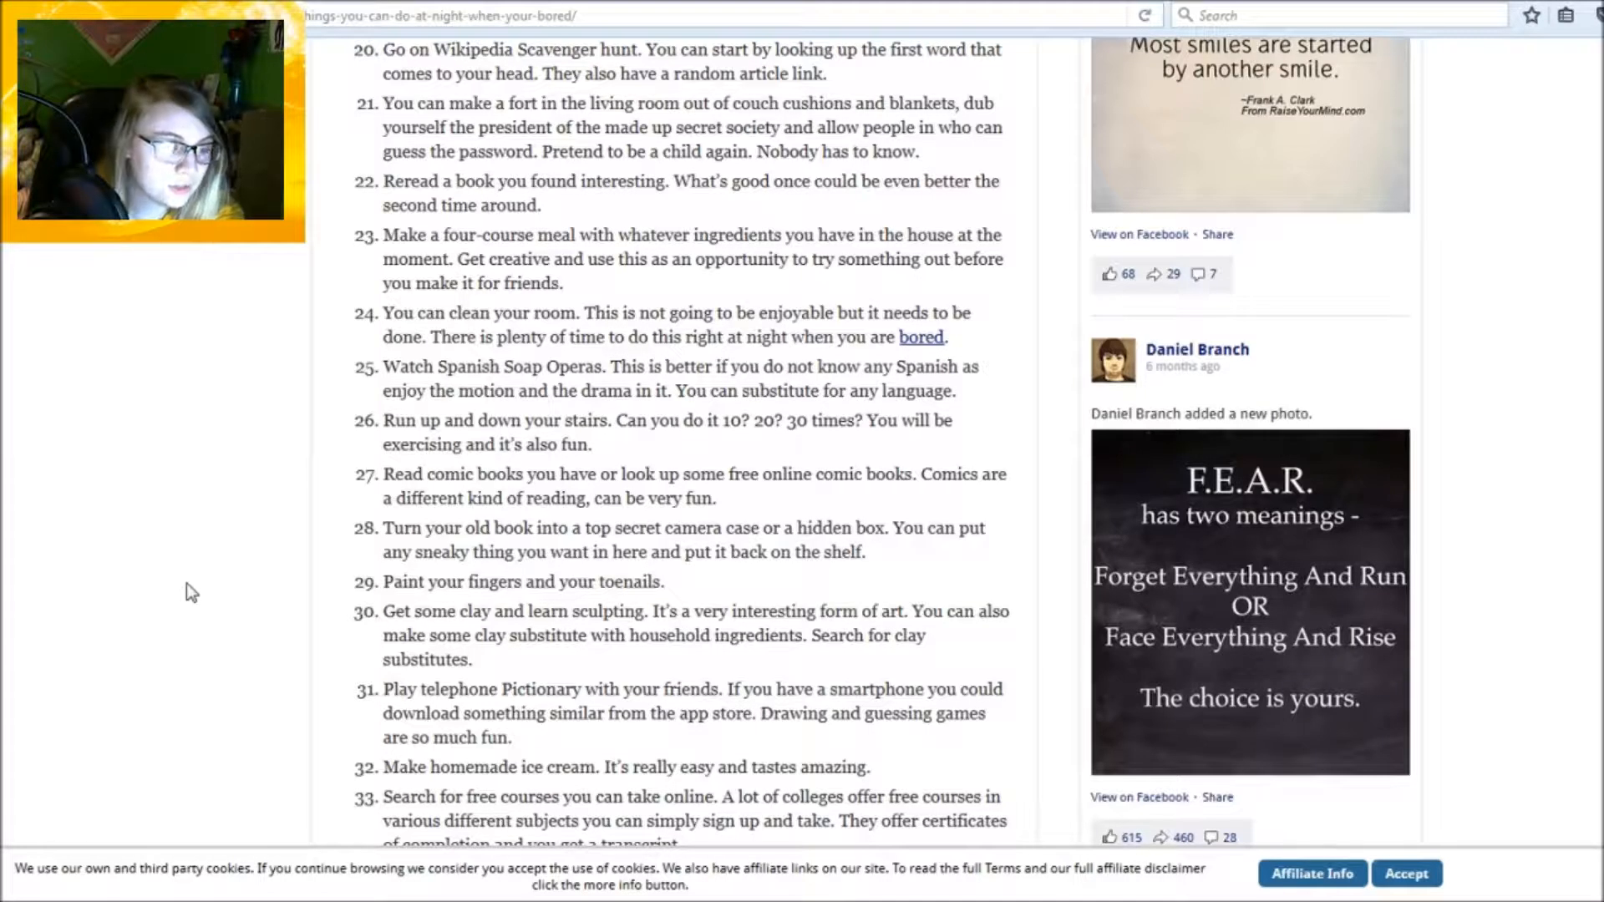
scroll(186, 583, down, 2)
scroll(187, 582, down, 2)
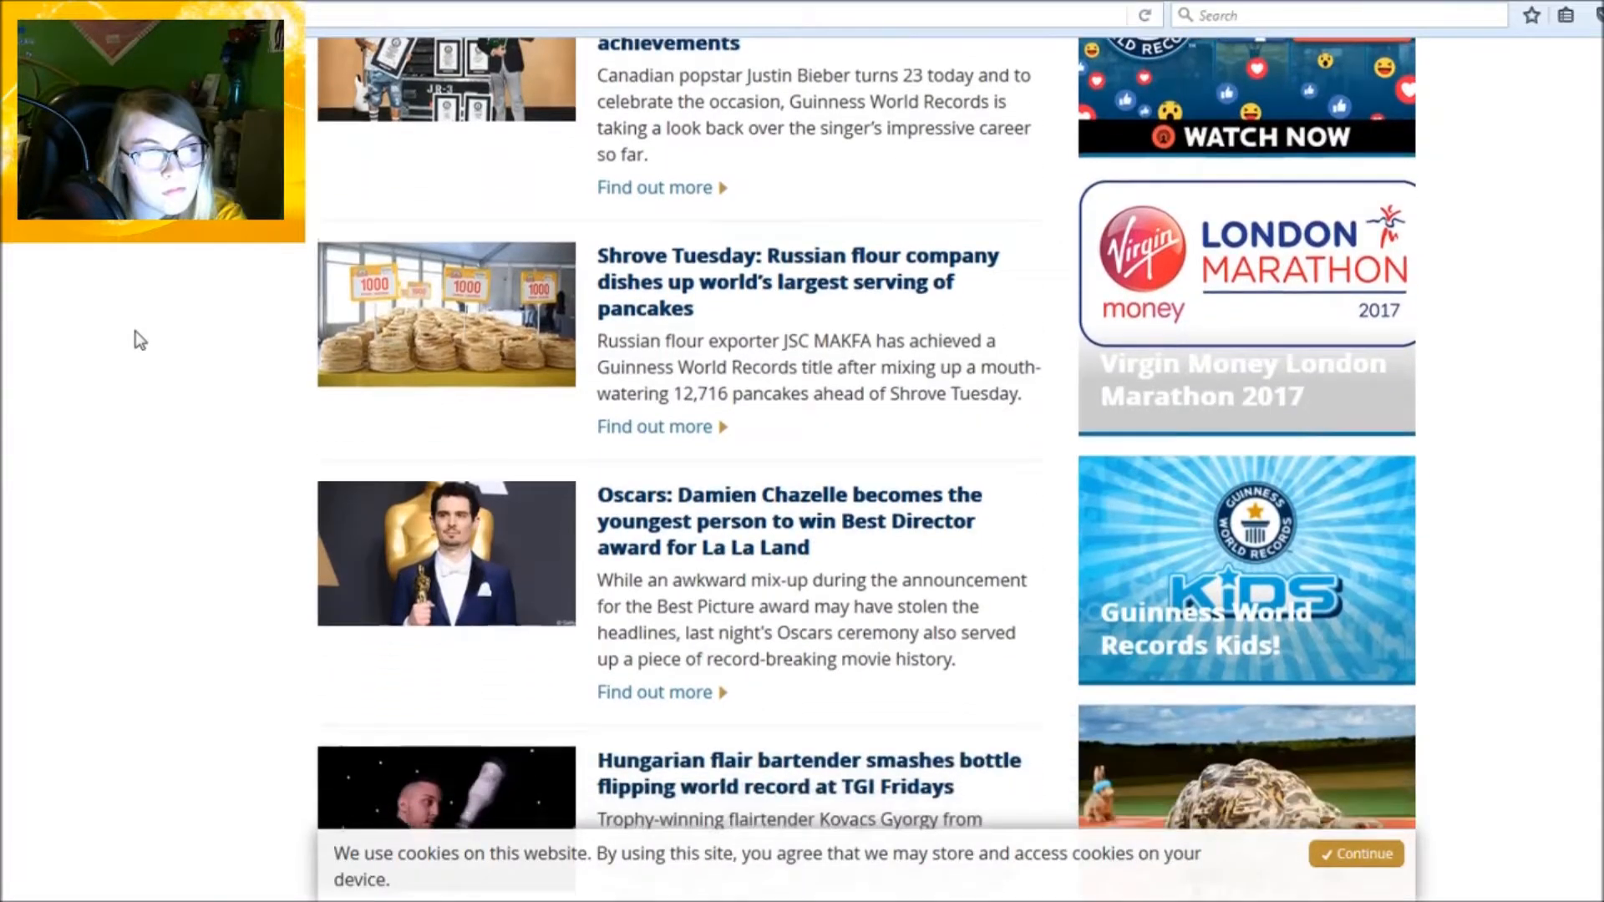
scroll(138, 338, down, 3)
scroll(138, 338, down, 3)
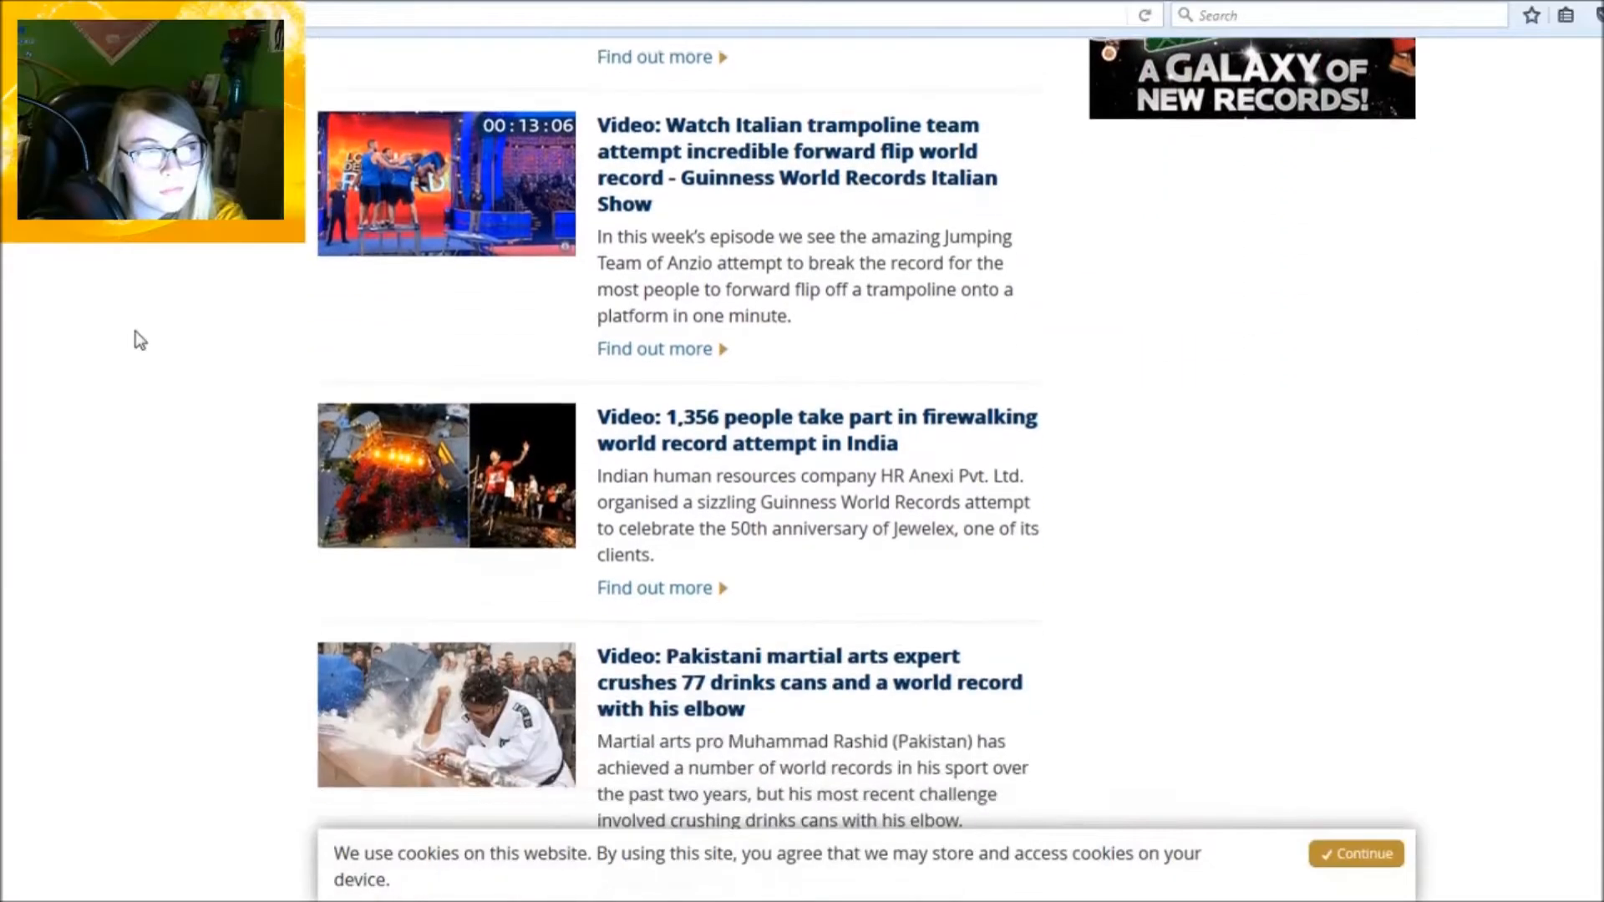
scroll(139, 338, down, 2)
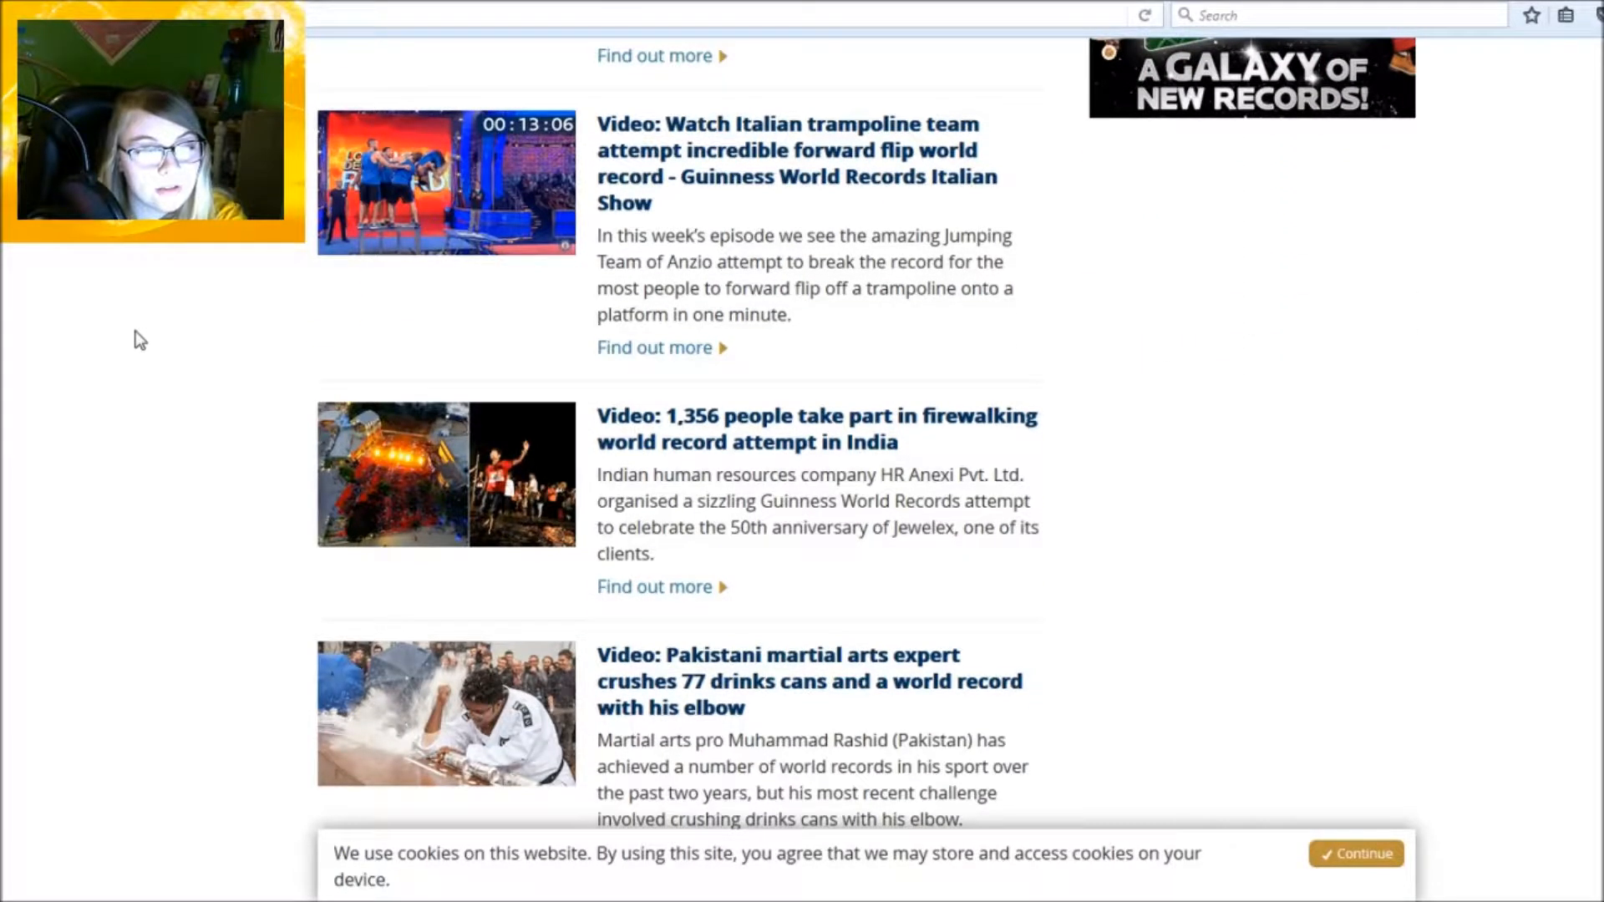
scroll(139, 339, up, 2)
scroll(139, 338, up, 2)
scroll(138, 339, up, 3)
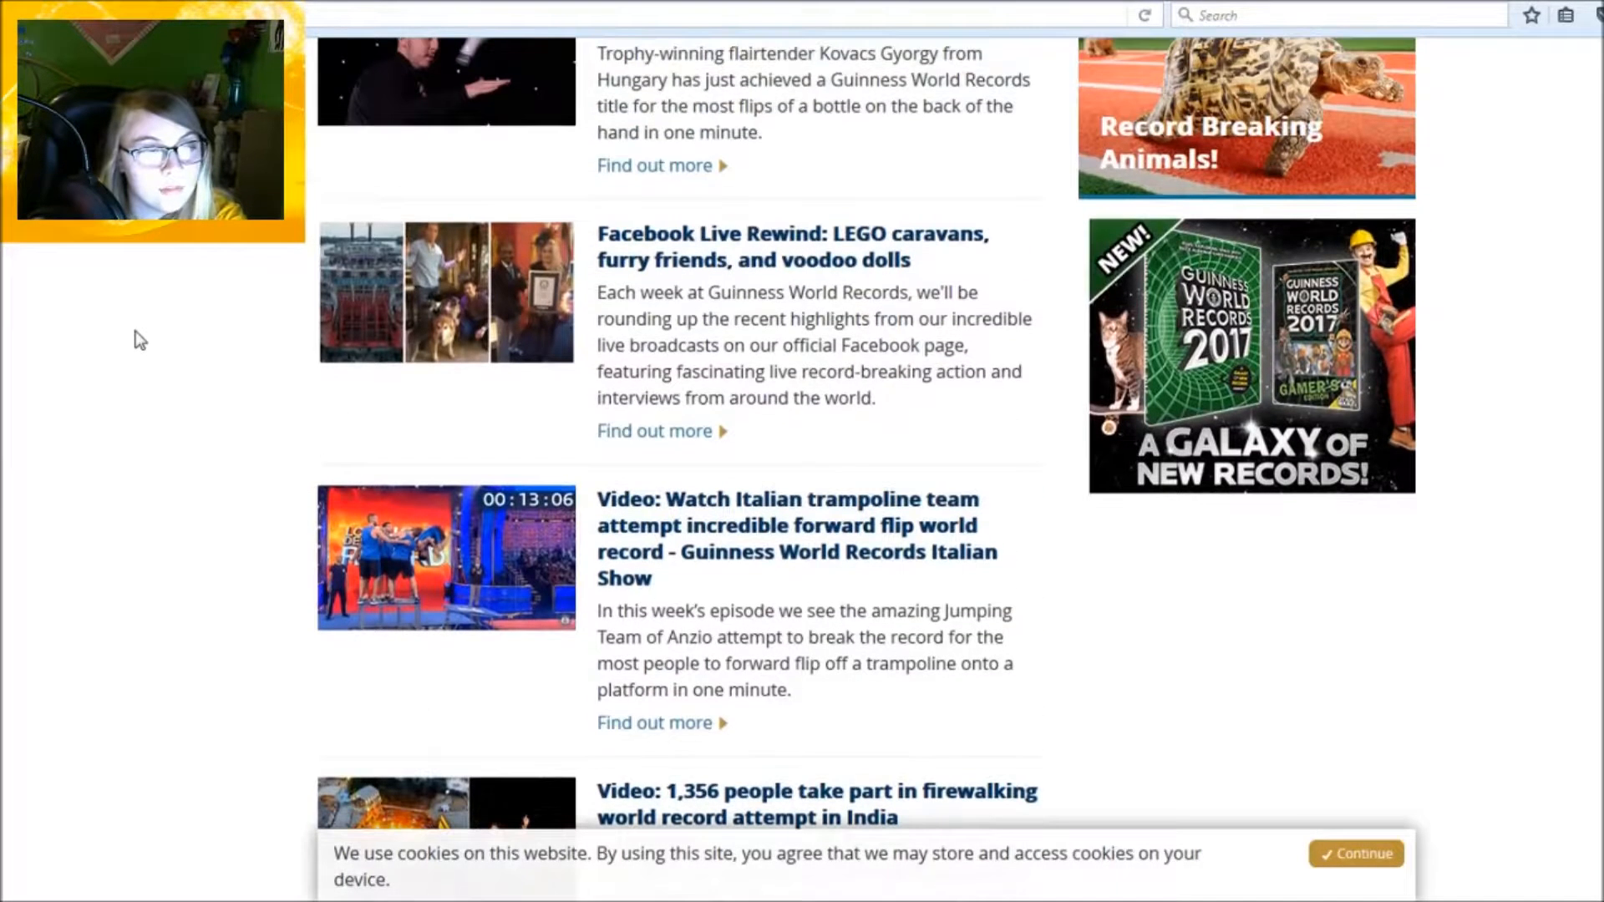
scroll(138, 339, down, 2)
scroll(139, 338, down, 1)
scroll(138, 339, down, 3)
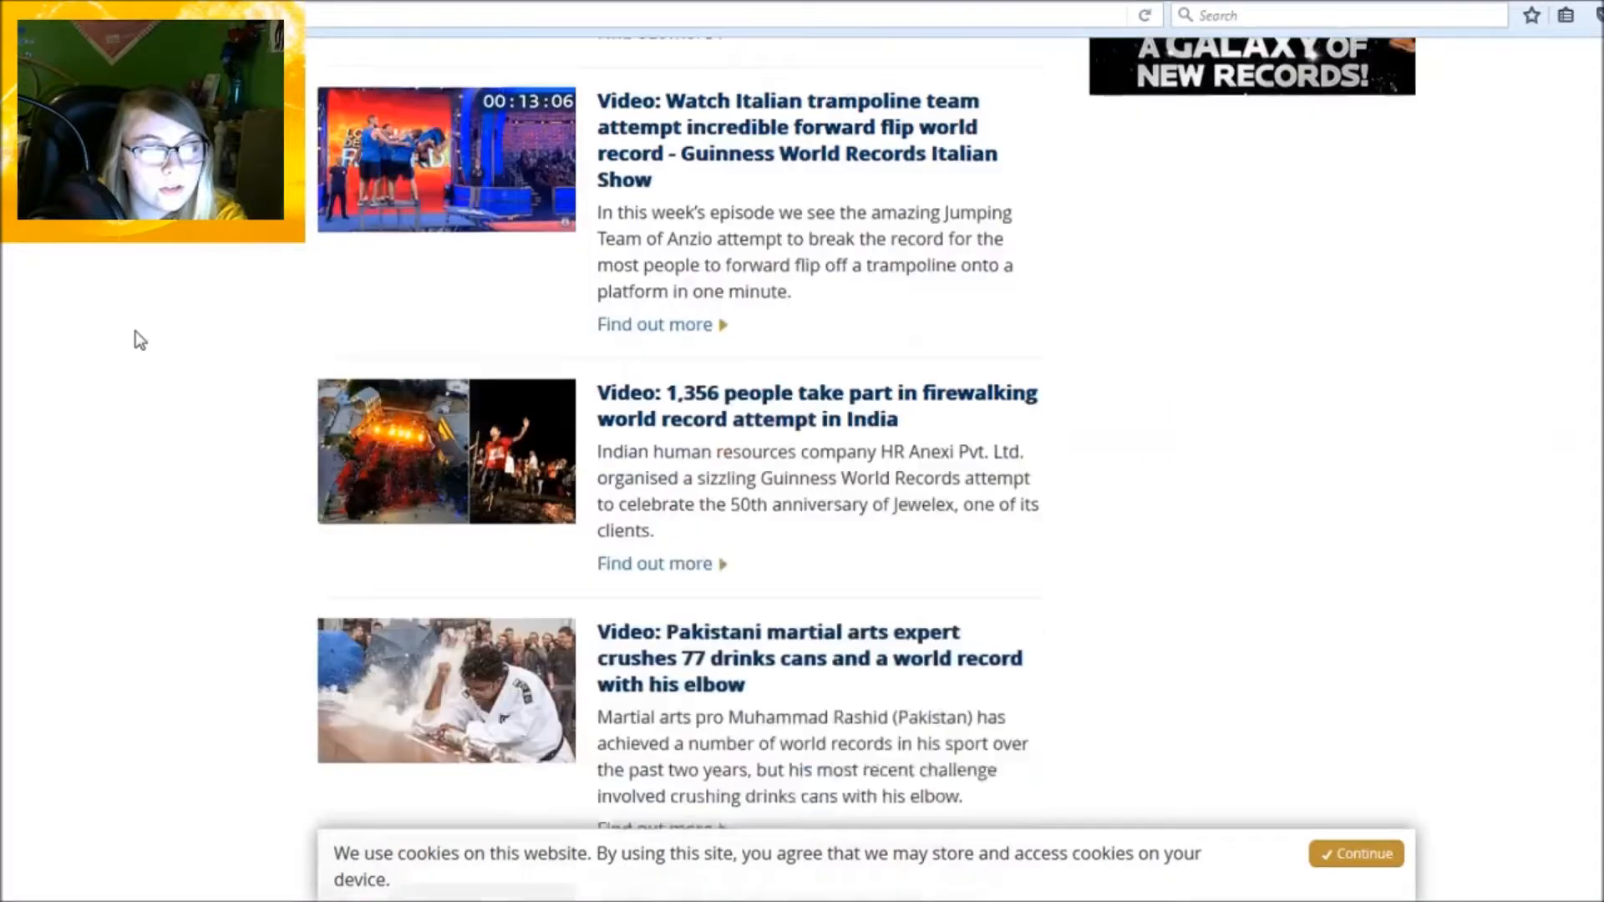
scroll(138, 339, down, 2)
scroll(145, 334, up, 3)
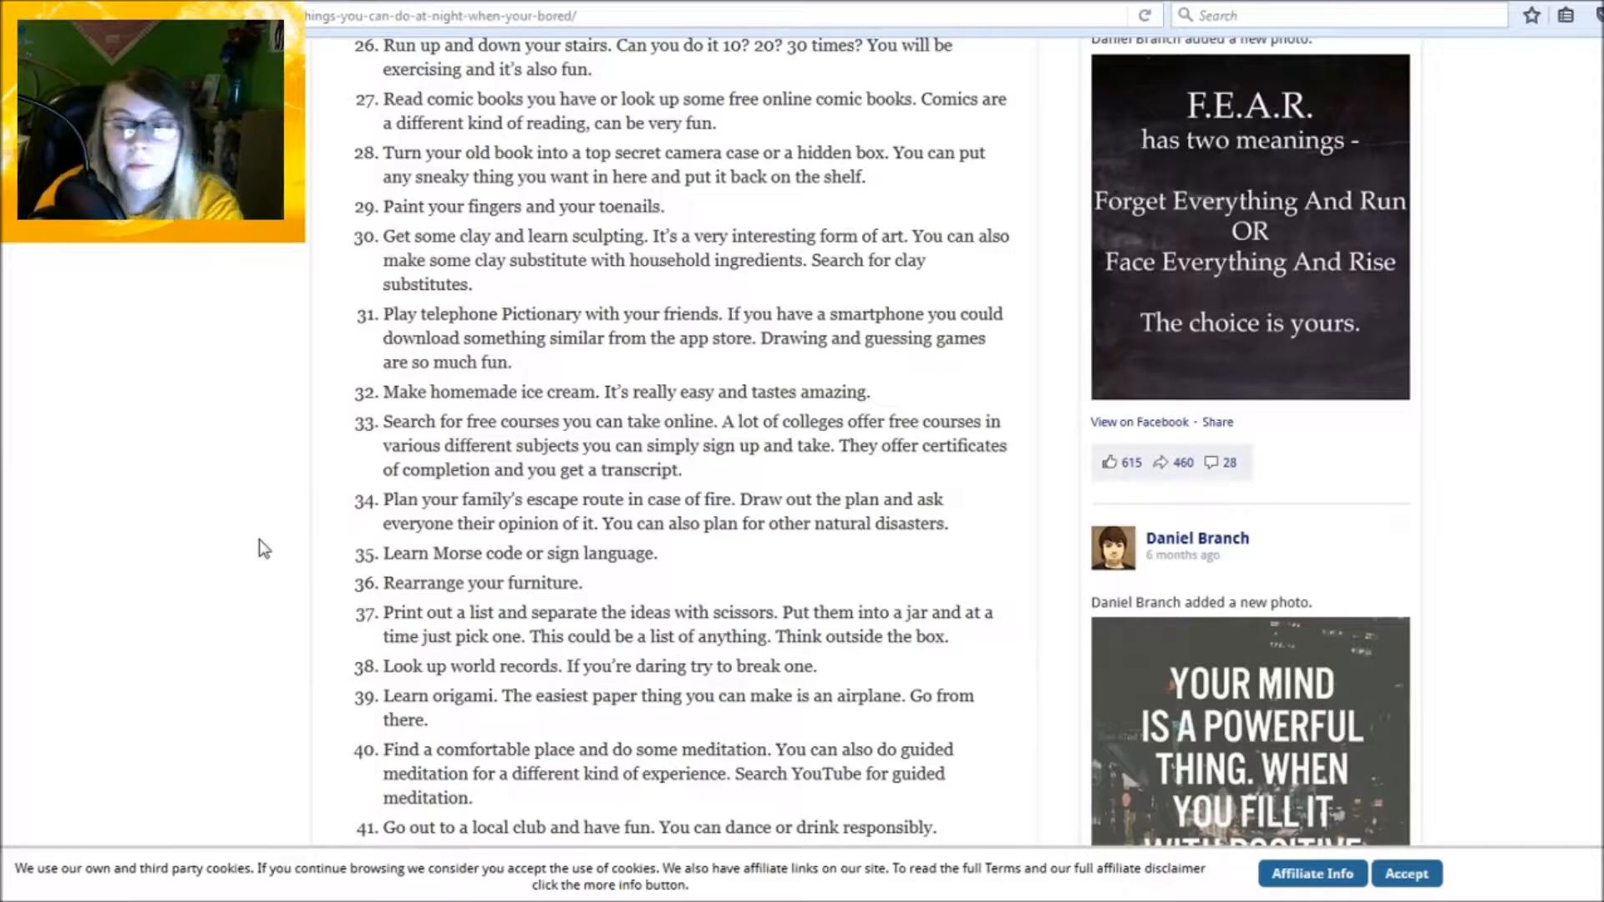
scroll(259, 539, down, 3)
scroll(259, 539, down, 3)
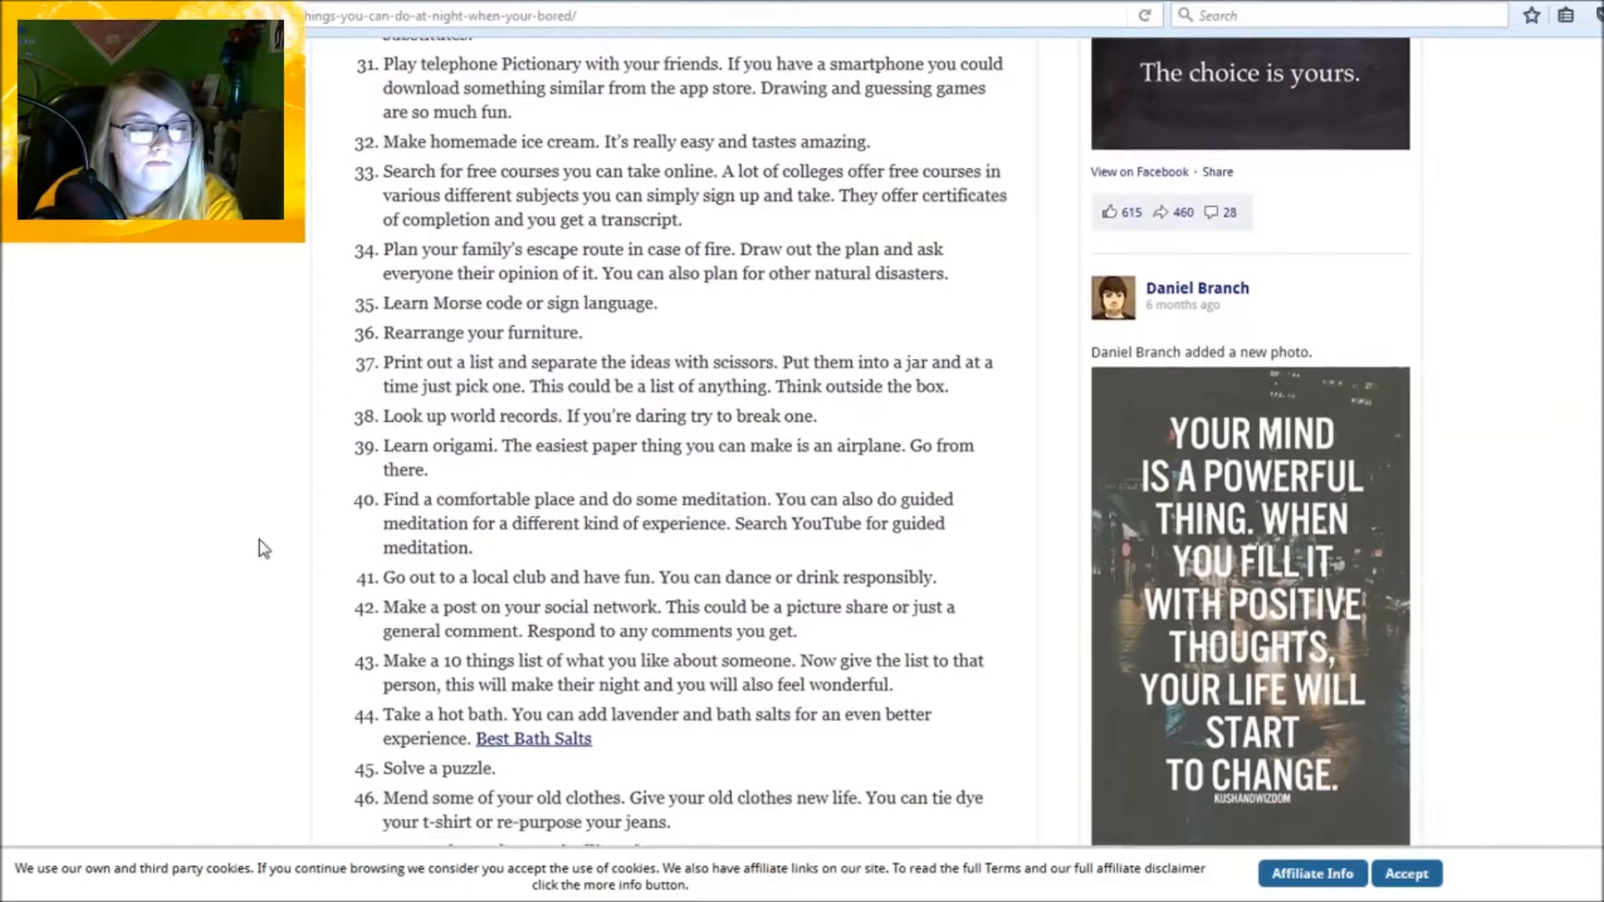
scroll(260, 539, down, 3)
scroll(260, 540, down, 2)
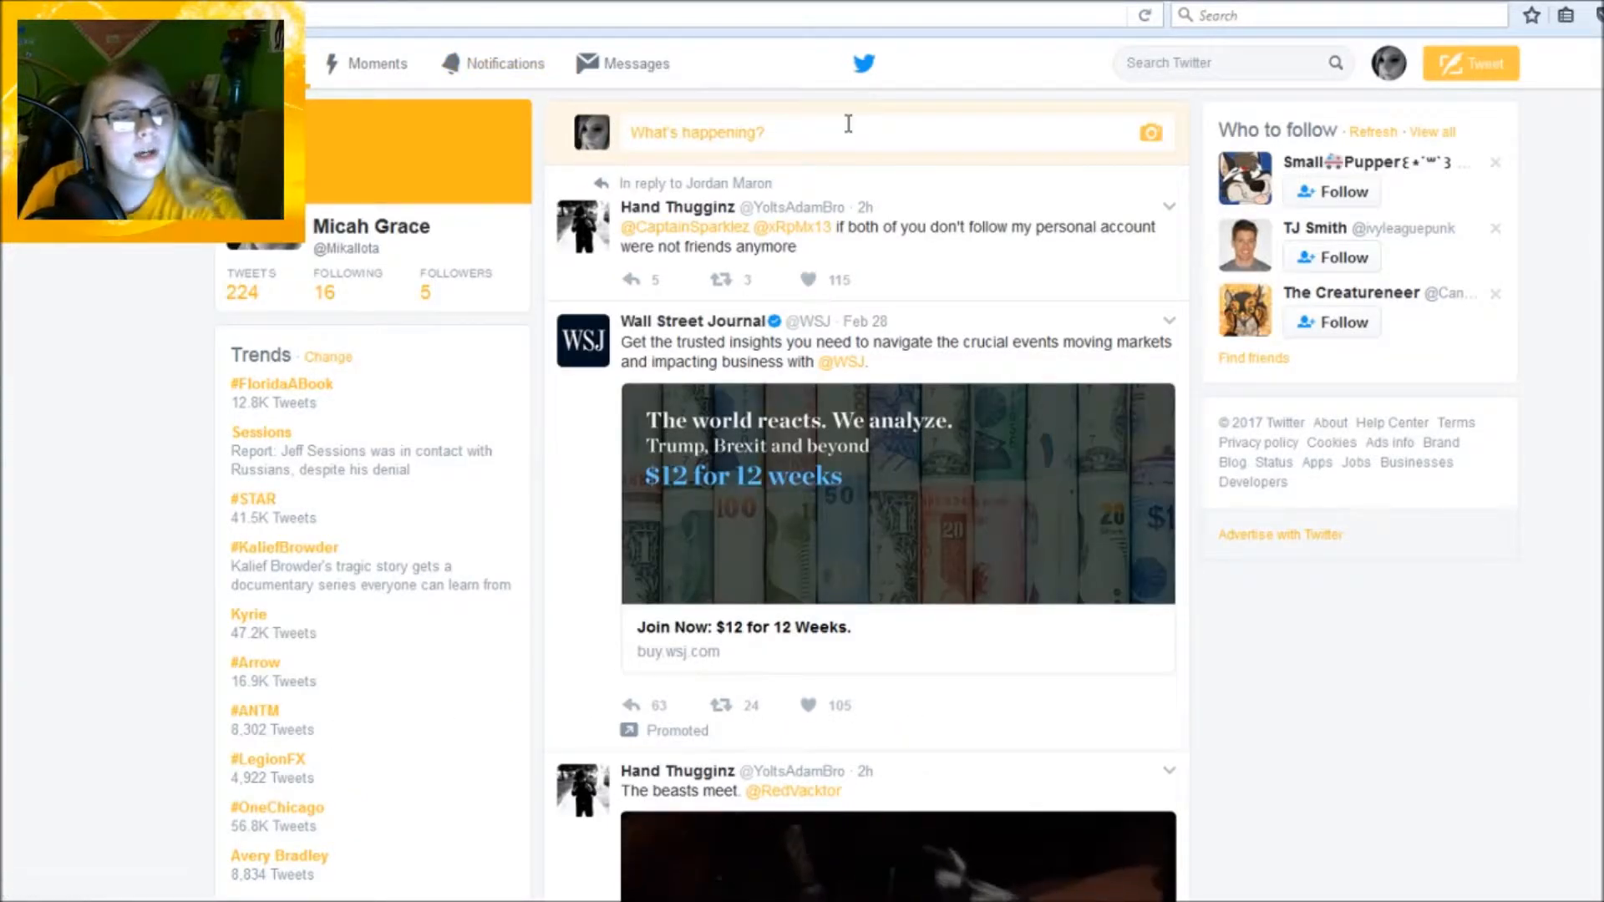
Compose and post a new tweet reading 'Dog brush'
click(848, 123)
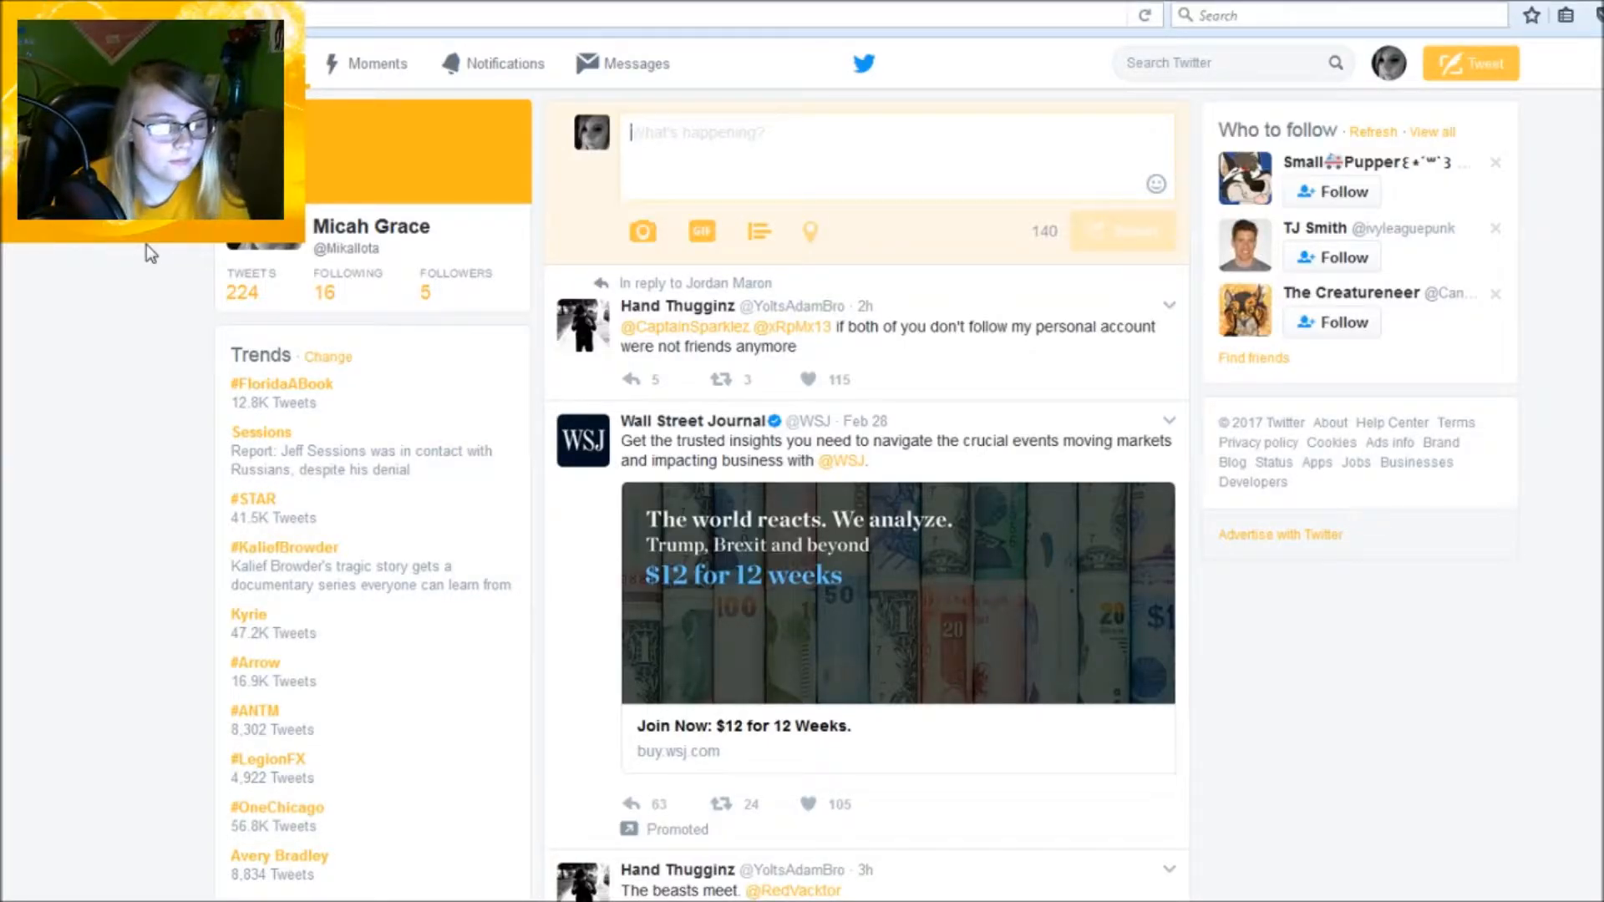
text(Dog )
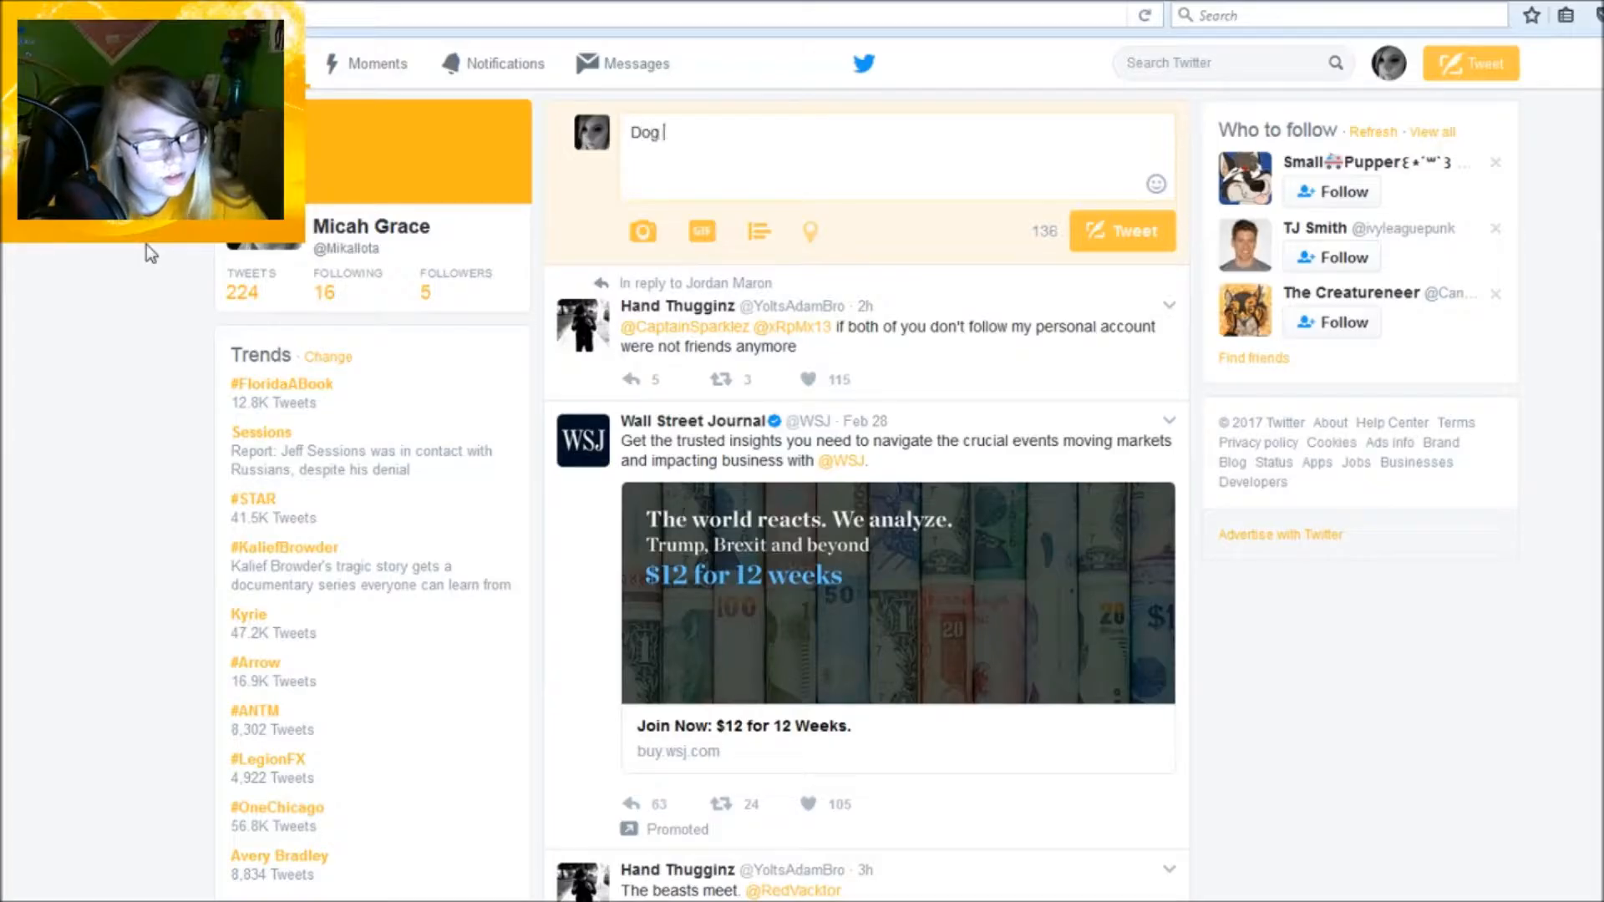
text(brush)
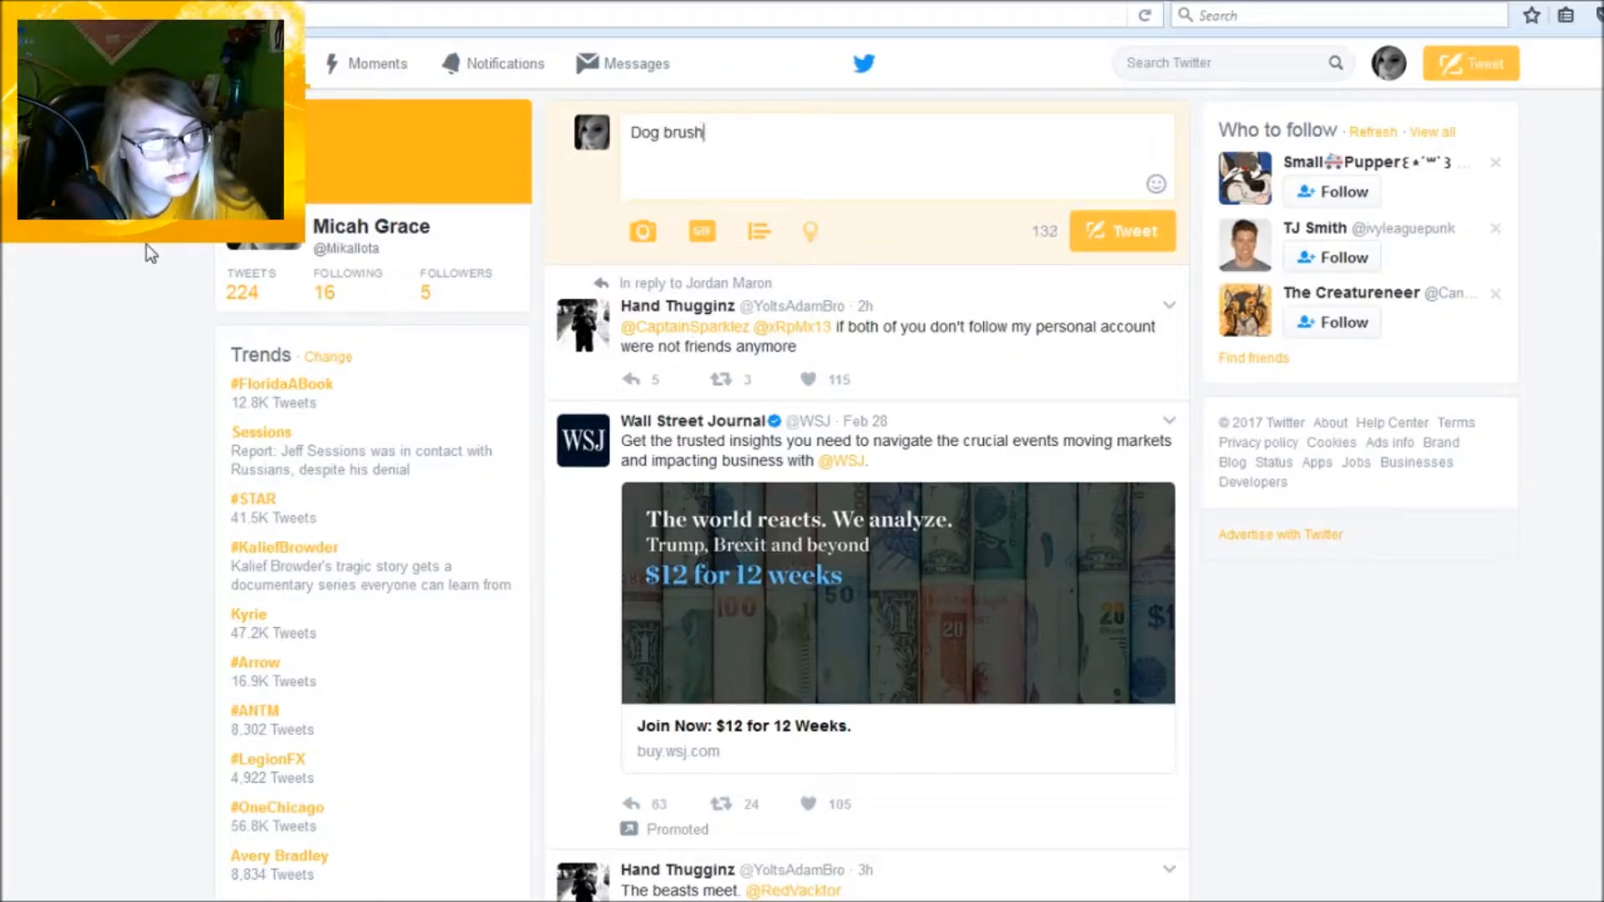
click(1118, 235)
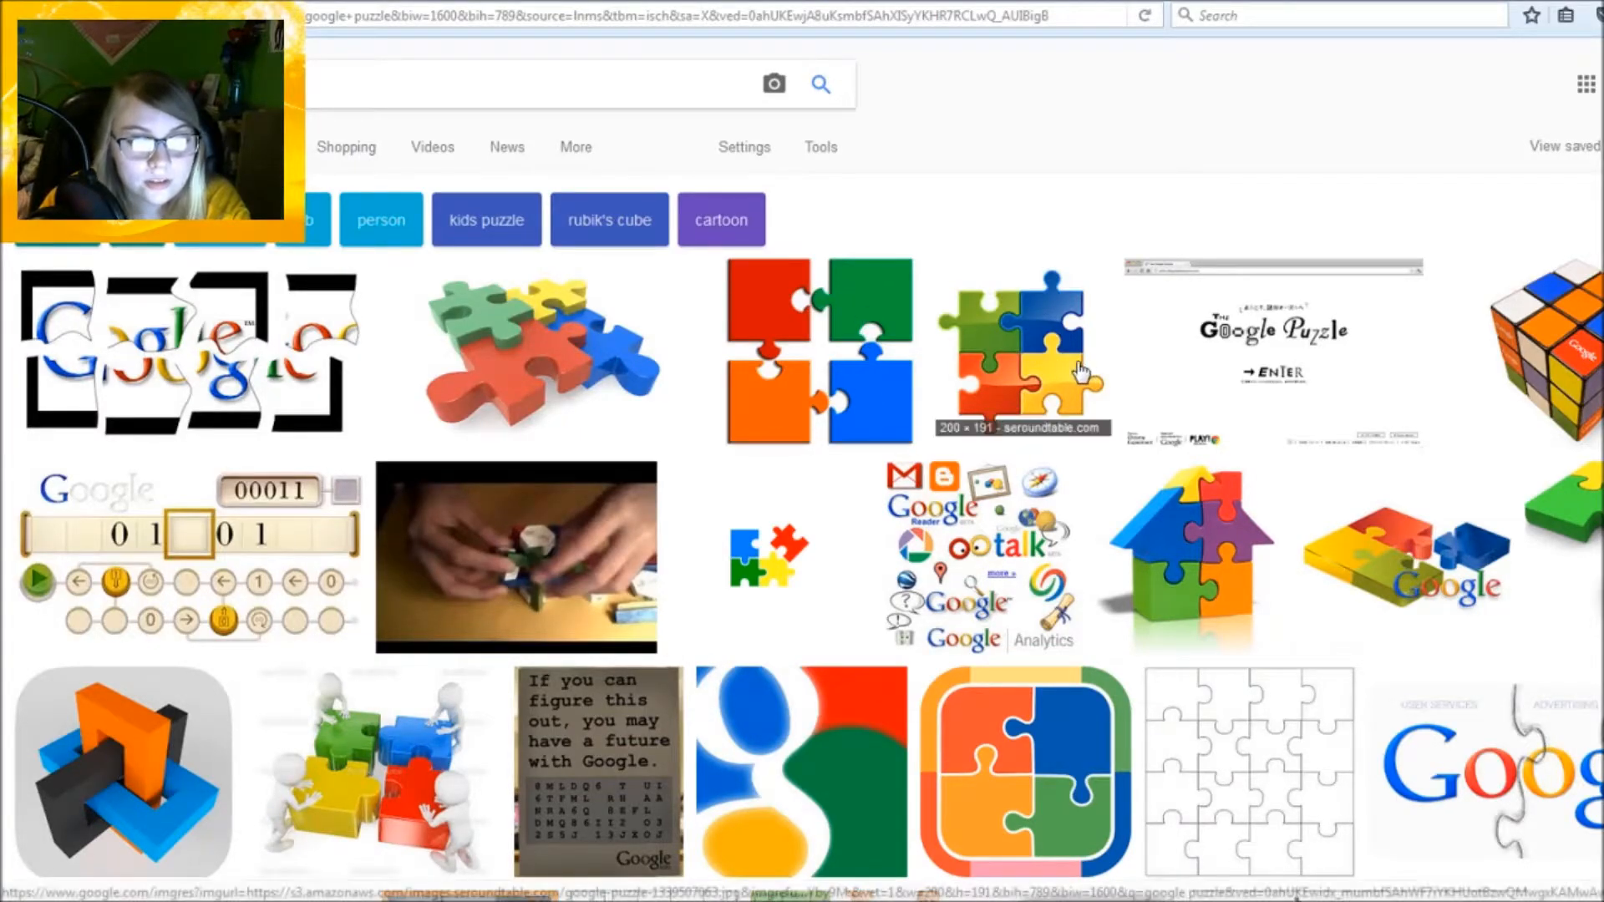
click(1035, 360)
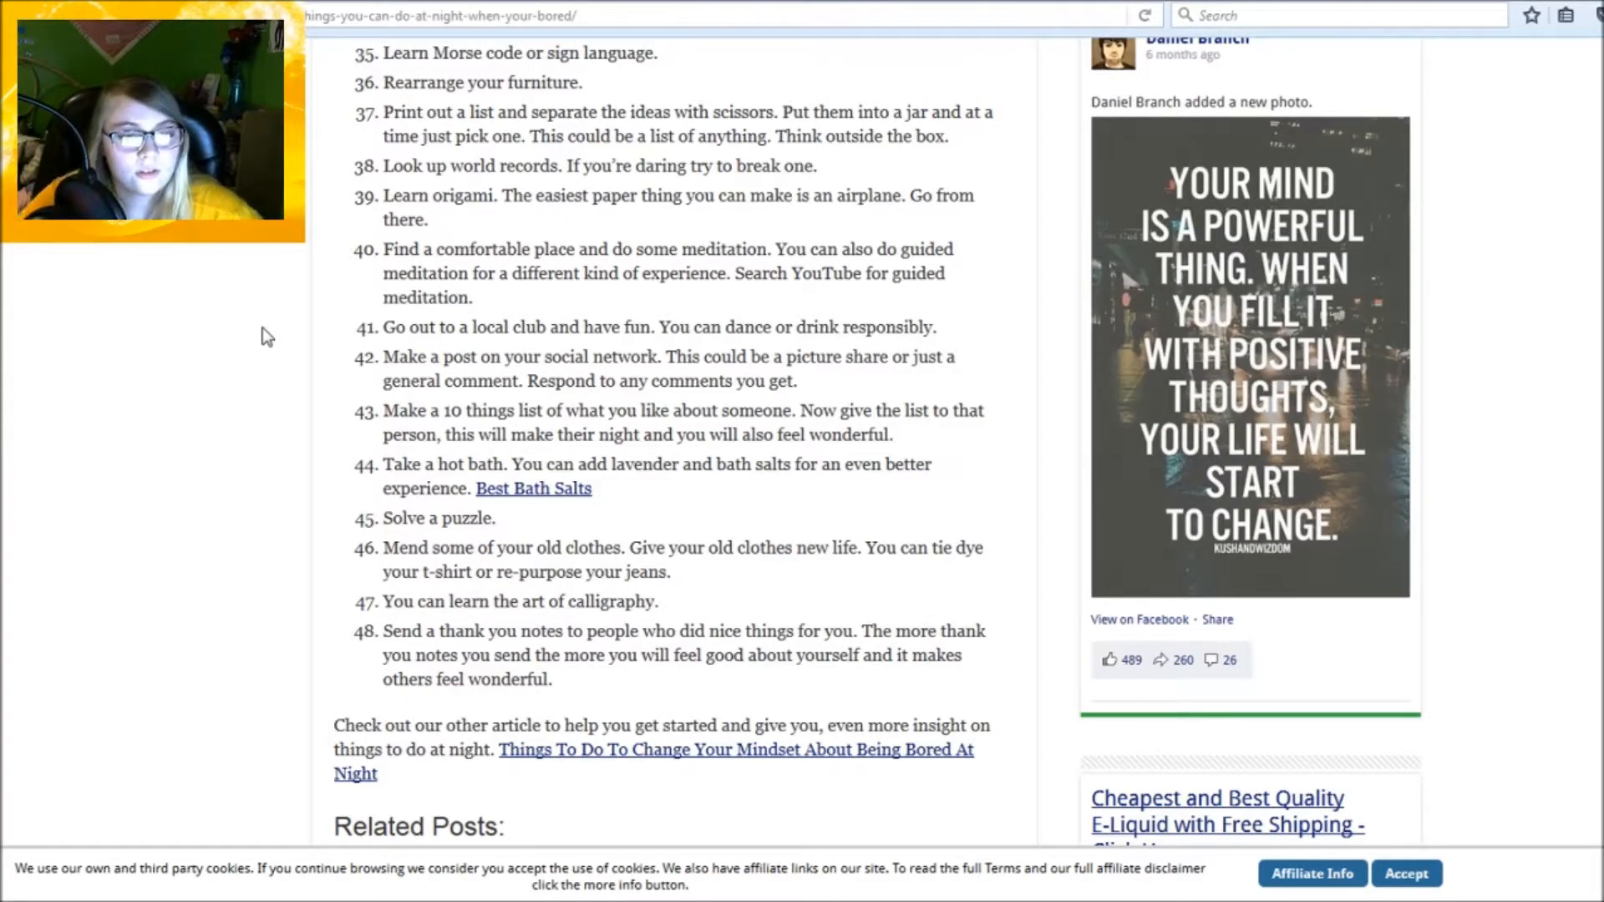
scroll(92, 284, down, 3)
scroll(138, 378, up, 8)
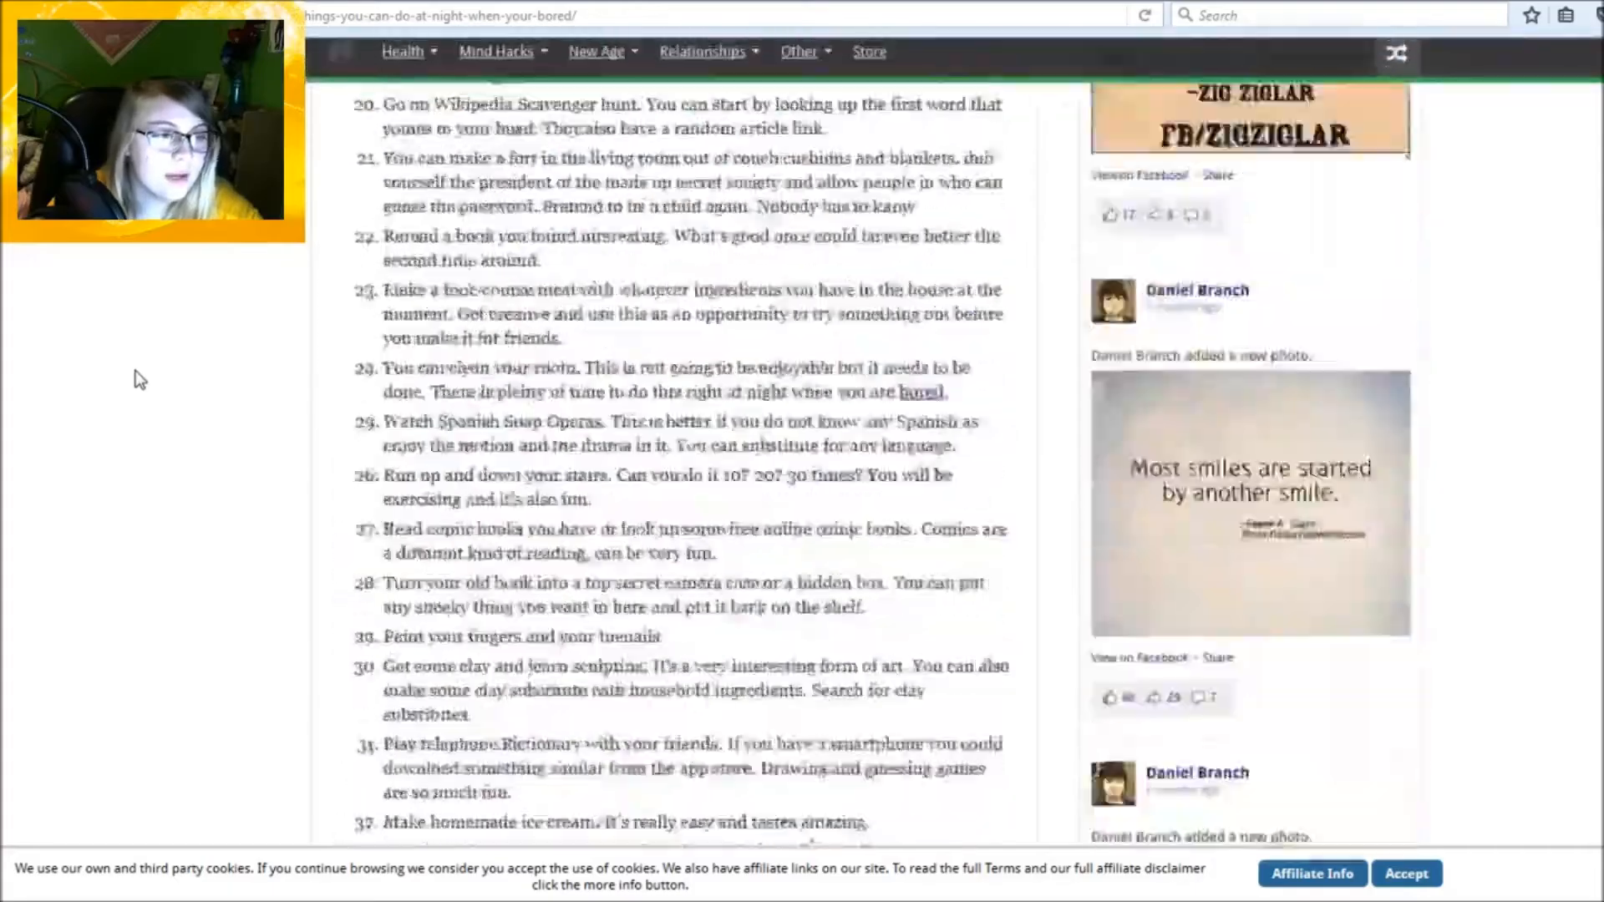
scroll(139, 379, up, 6)
scroll(138, 379, up, 3)
scroll(139, 378, down, 3)
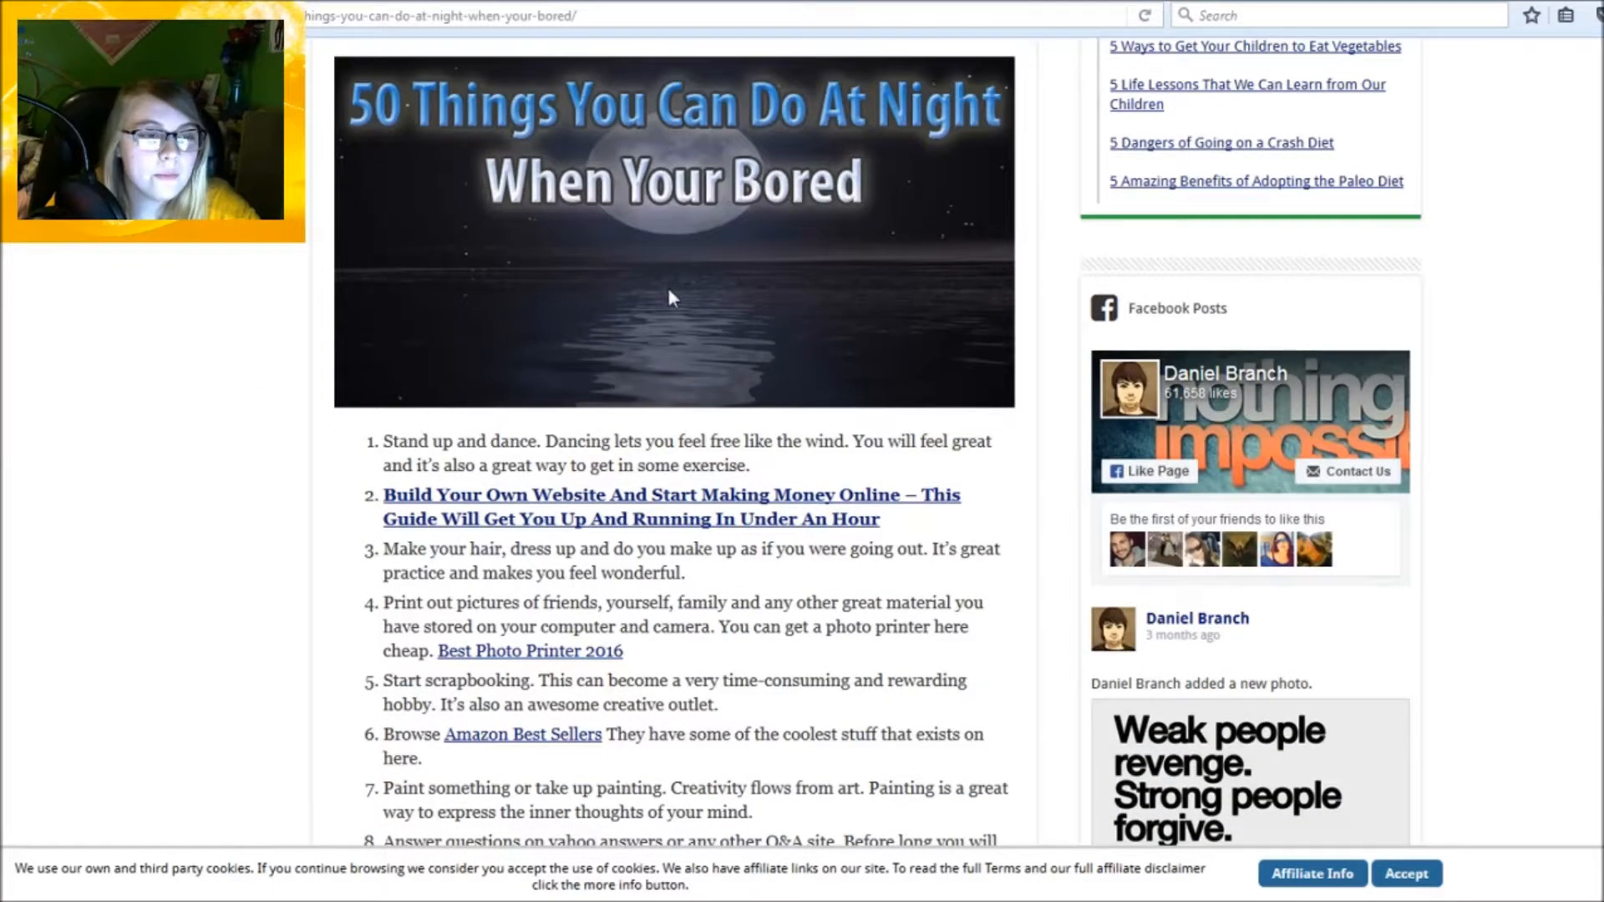
scroll(135, 290, down, 5)
scroll(135, 291, down, 5)
scroll(134, 292, down, 4)
scroll(135, 291, down, 4)
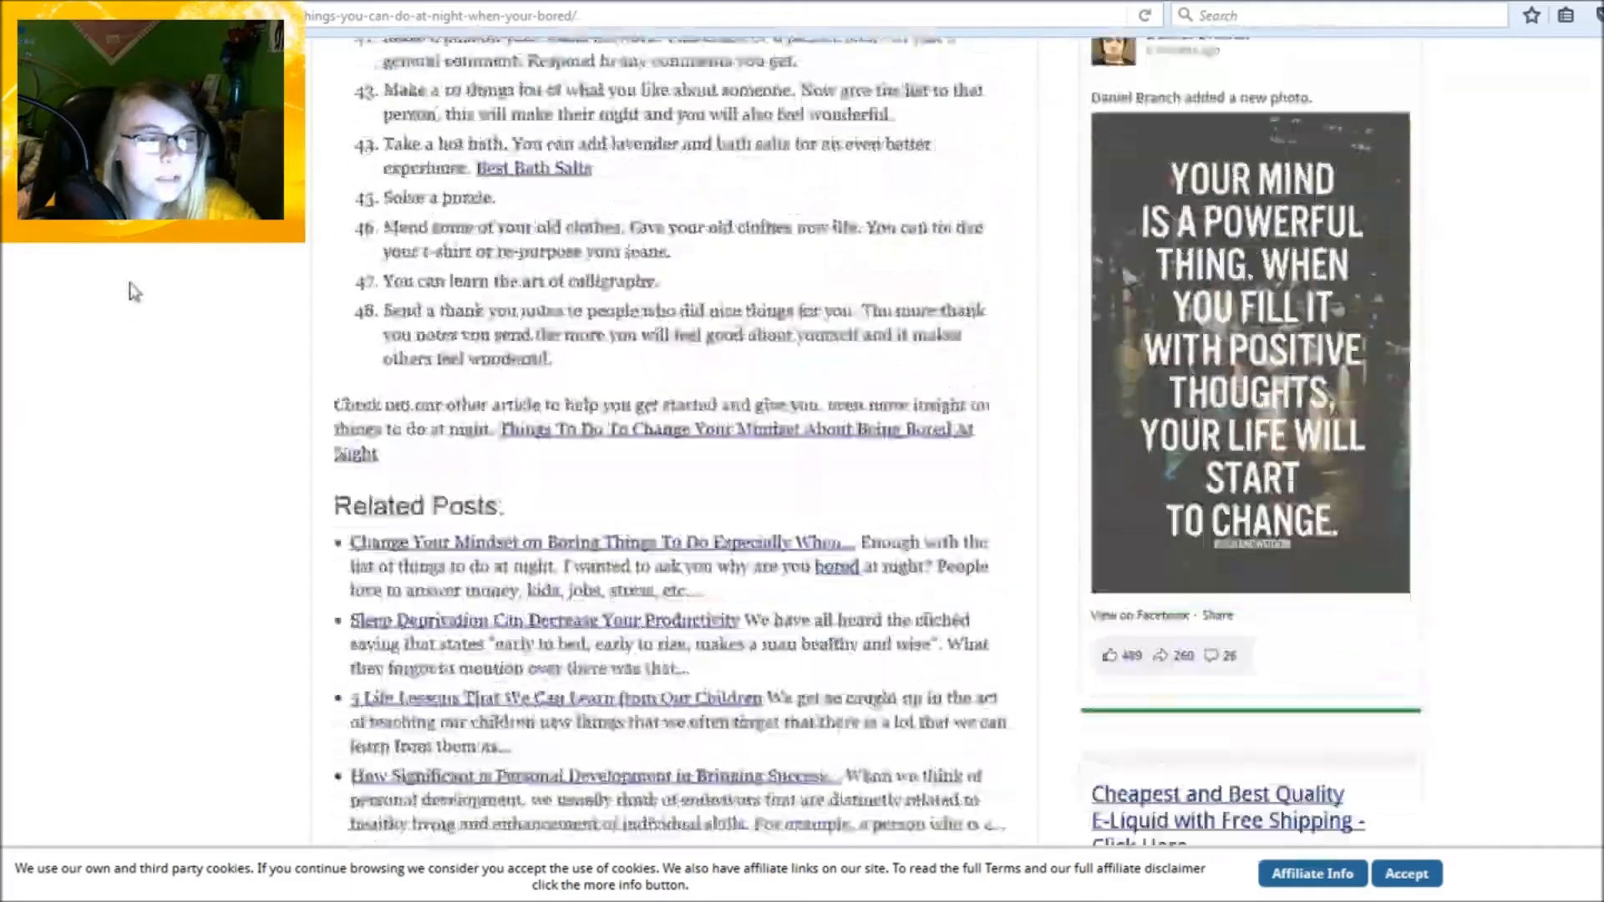
scroll(135, 290, down, 2)
scroll(134, 291, down, 5)
scroll(134, 290, down, 5)
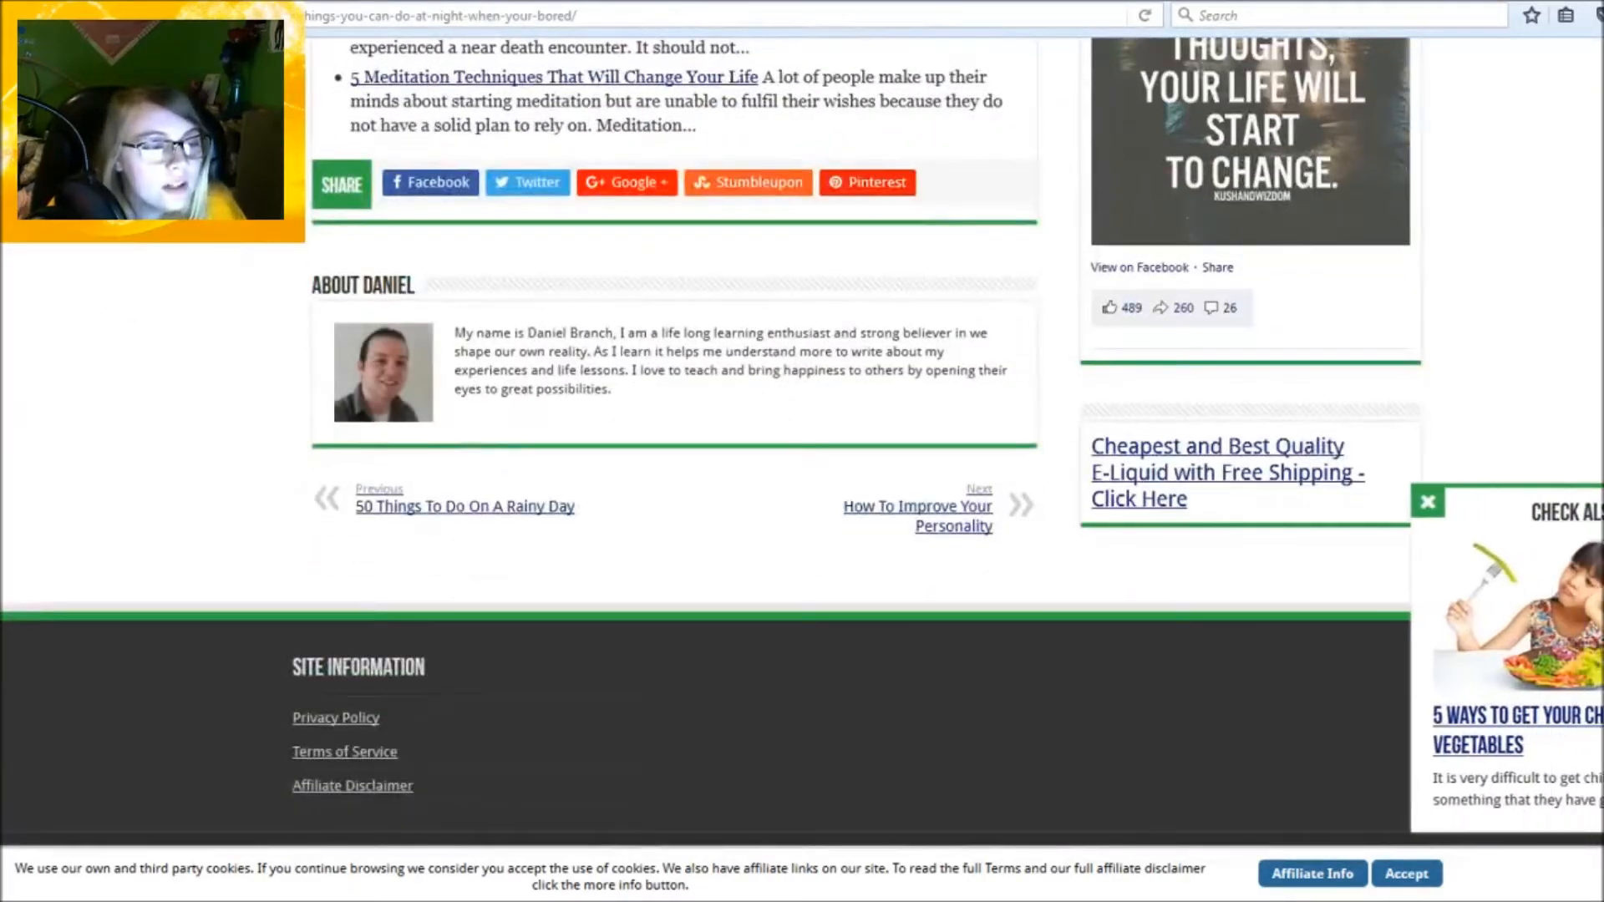
scroll(135, 291, up, 5)
scroll(135, 290, up, 5)
scroll(135, 291, up, 5)
scroll(133, 291, up, 5)
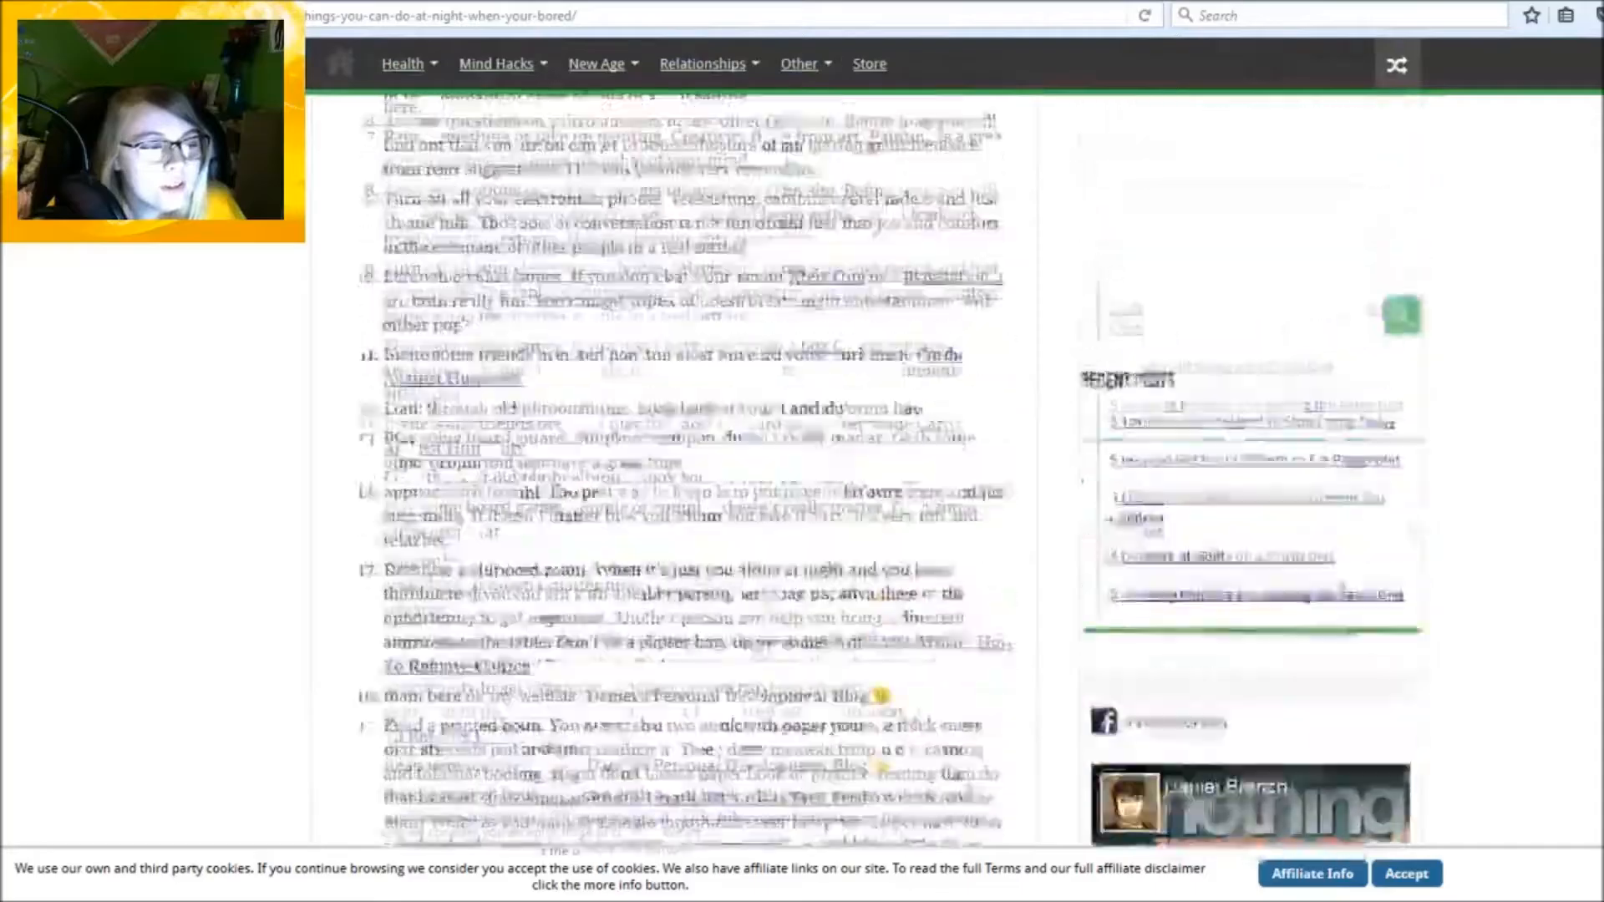
scroll(134, 291, up, 5)
scroll(134, 290, down, 4)
scroll(133, 291, down, 5)
scroll(135, 291, down, 5)
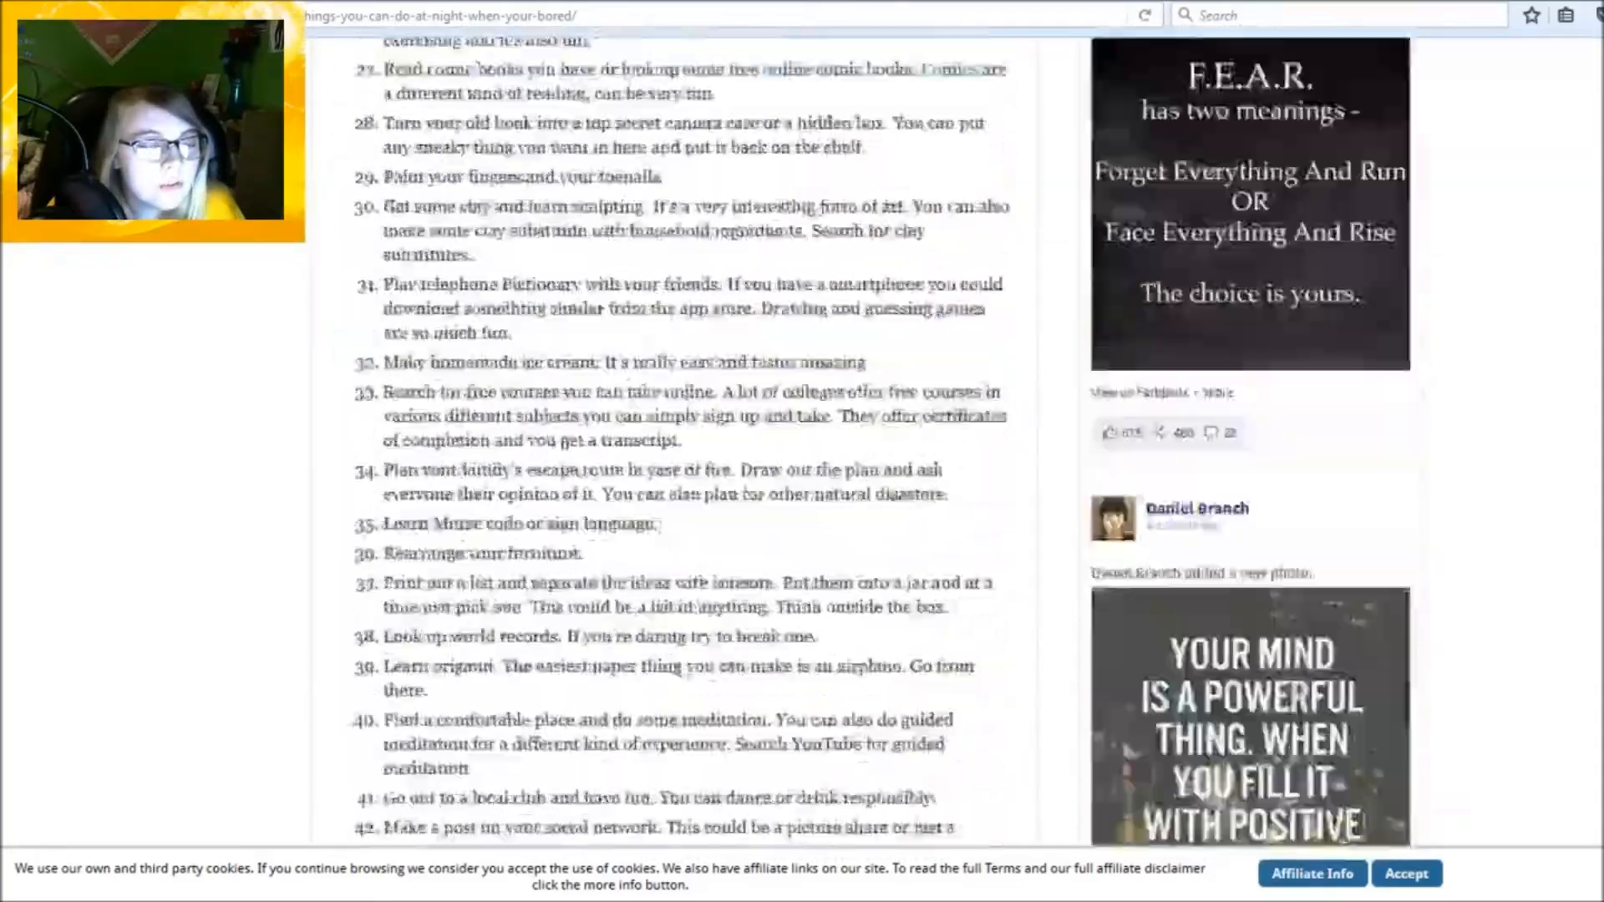
scroll(676, 452, down, 5)
scroll(677, 452, up, 4)
scroll(678, 451, up, 1)
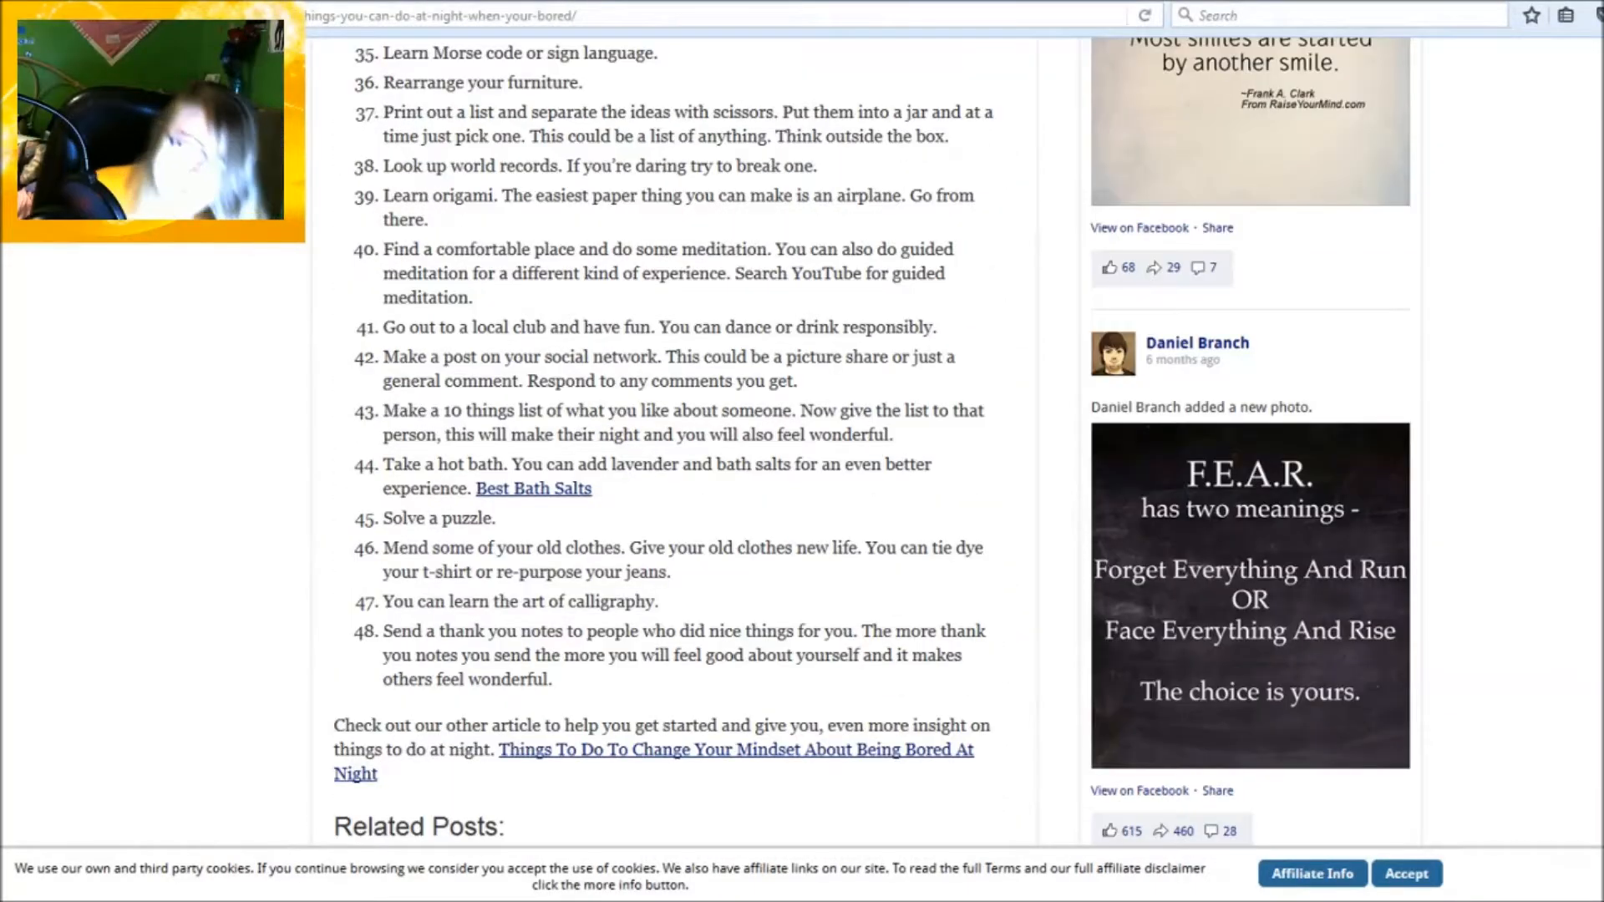